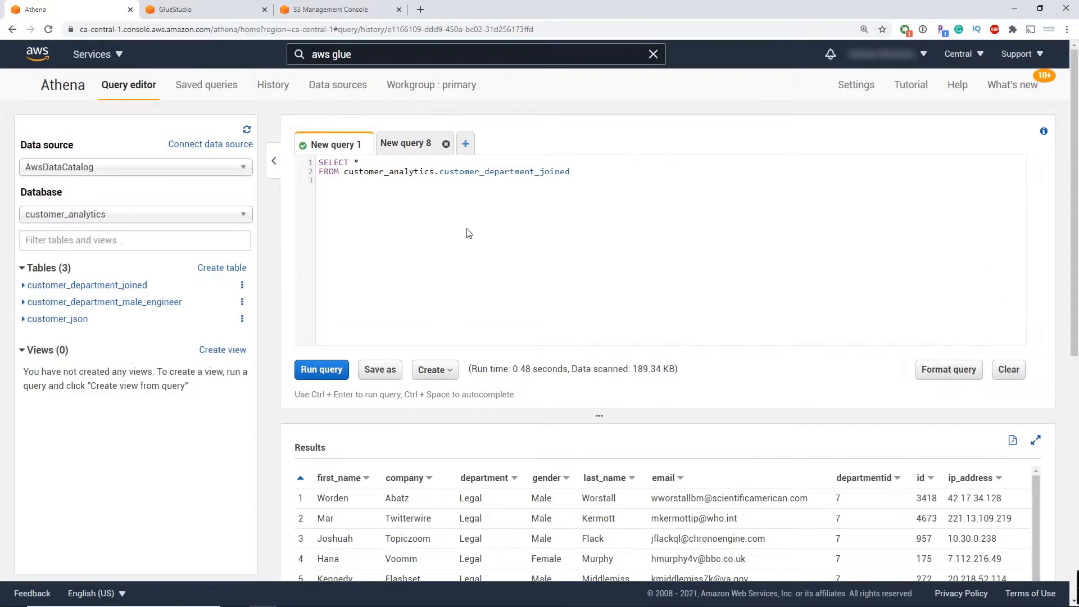
# Review the query results of the customer_department_joined table and the columns they contain.
pyautogui.scroll(-1, 487, 245)
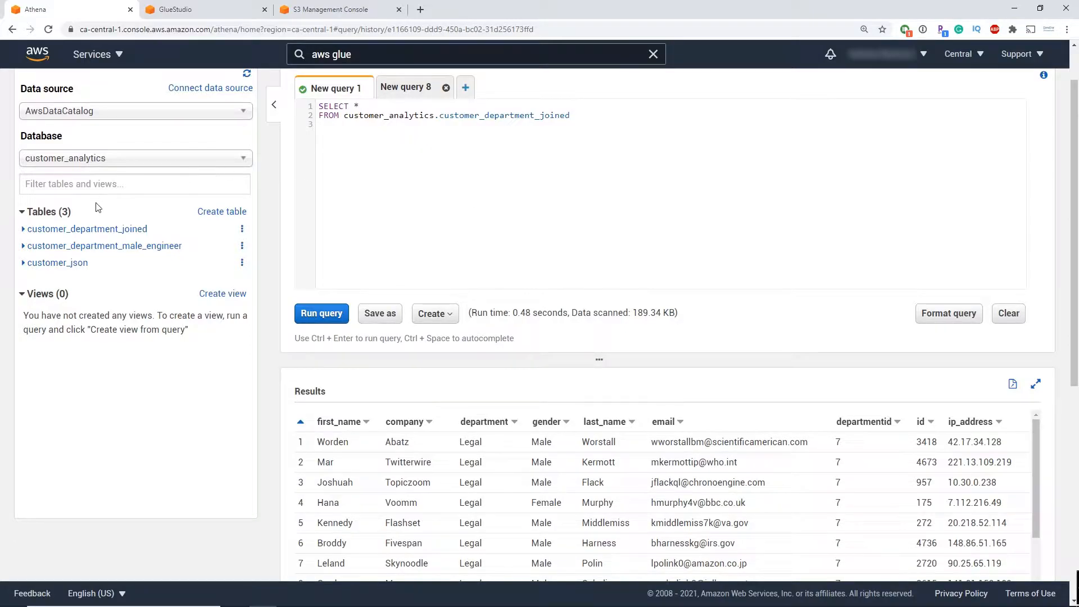
pyautogui.scroll(-2, 655, 264)
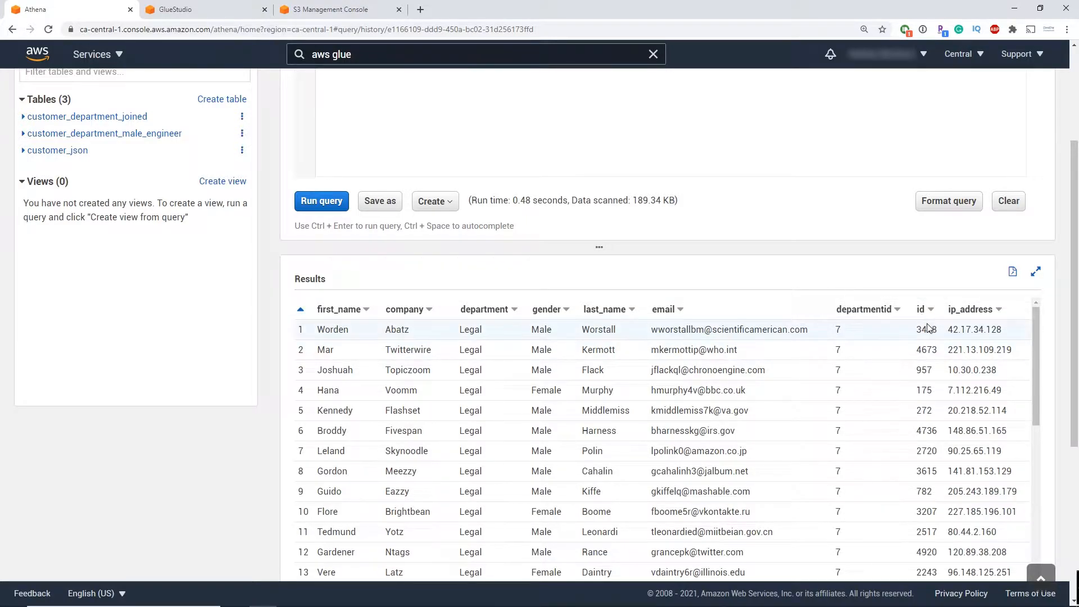
pyautogui.scroll(1, 737, 320)
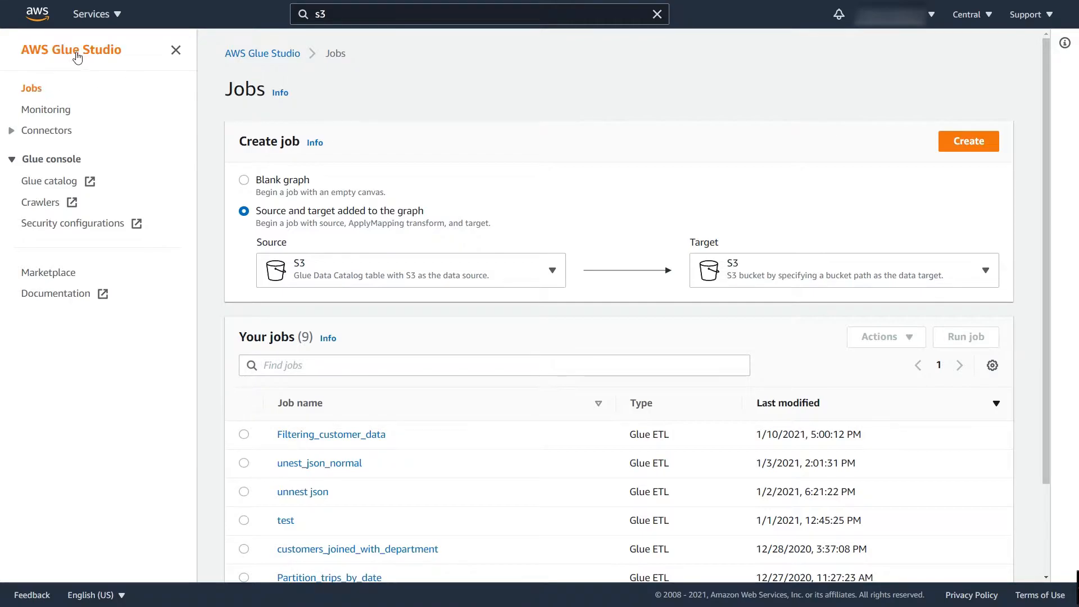
# Switch to AWS Glue Studio, create a job from a blank graph and name it customer_joined_deidentified.
pyautogui.click(175, 50)
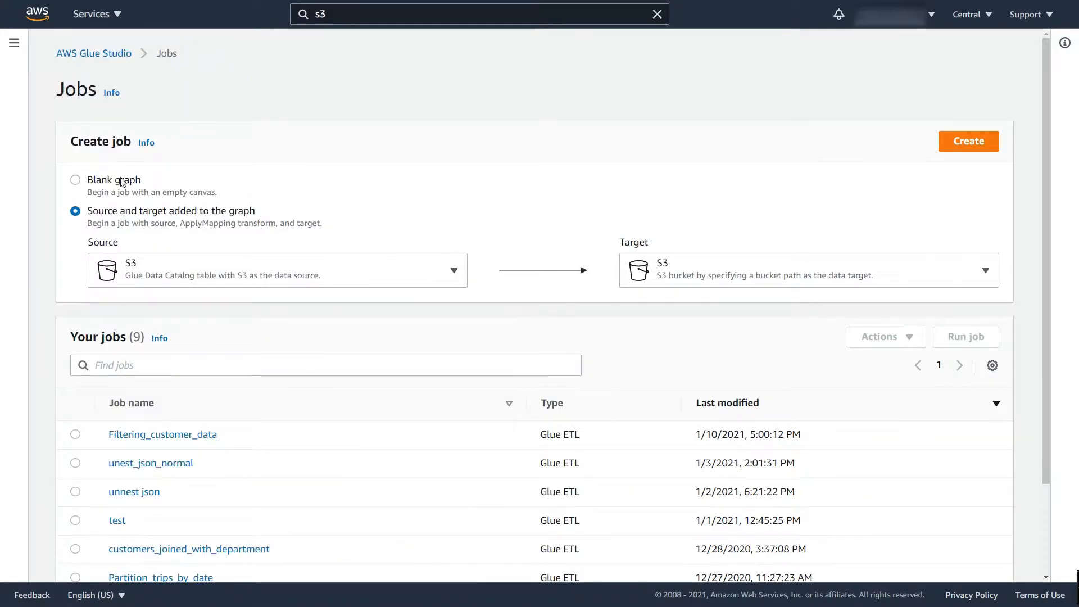
pyautogui.click(76, 181)
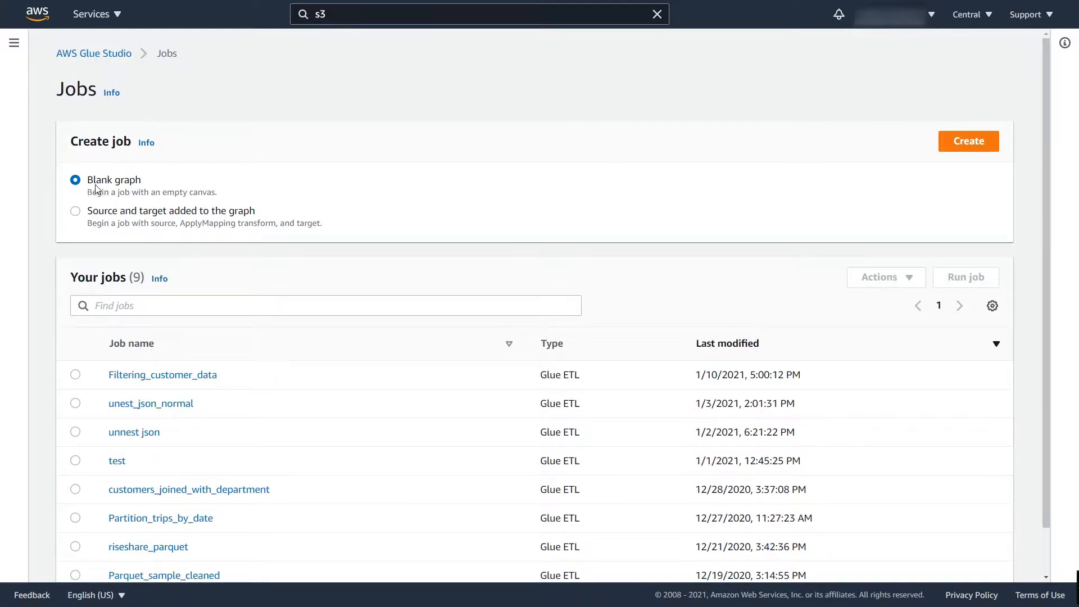
pyautogui.click(951, 149)
pyautogui.press('F11')
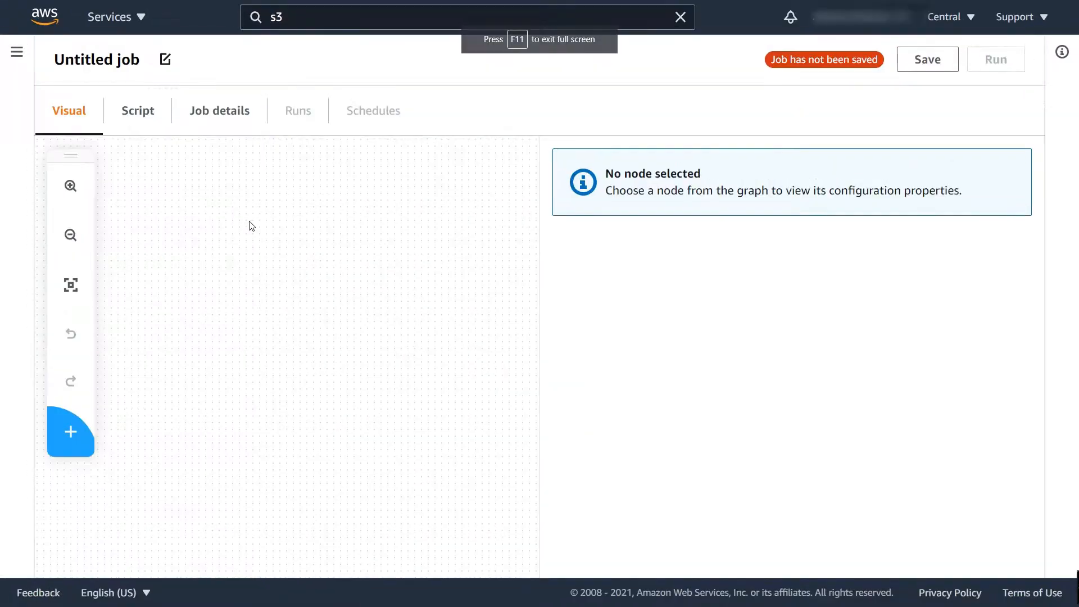
pyautogui.tripleClick(120, 67)
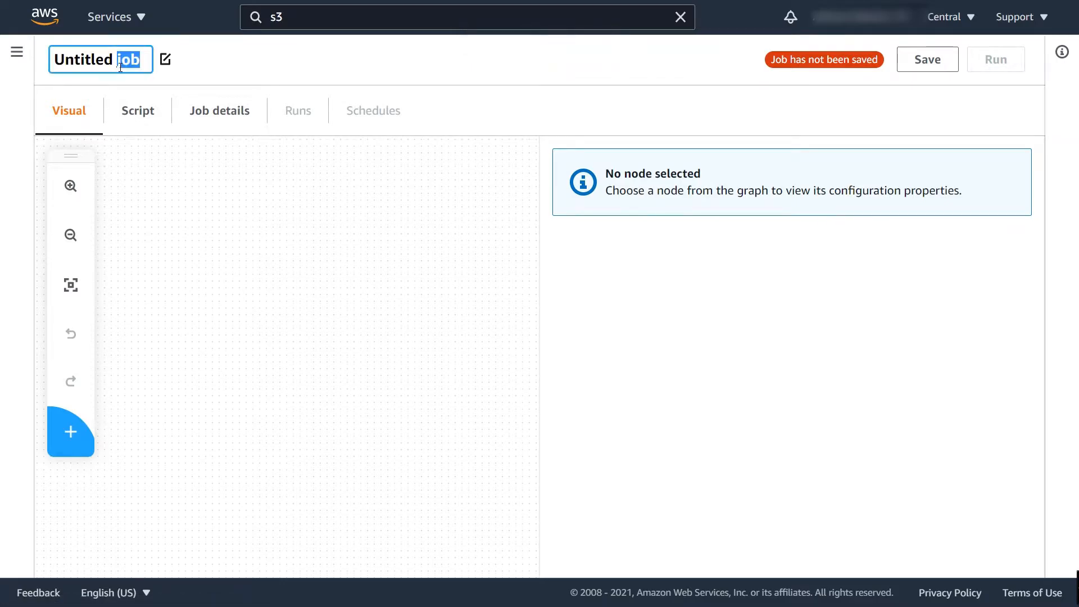
pyautogui.write('customer_joined_deidentified')
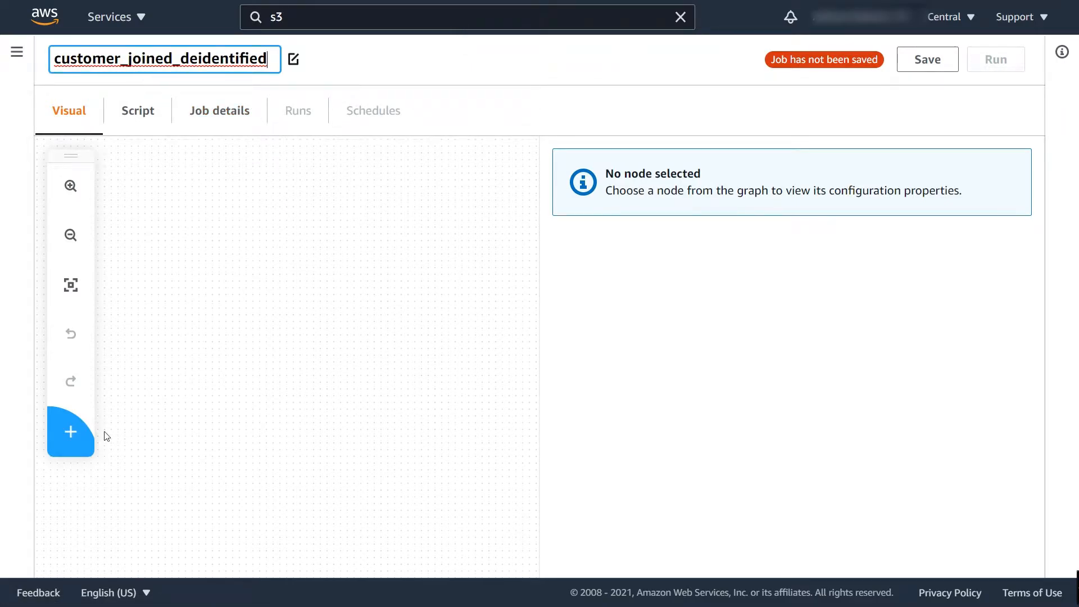
# Add a node to the empty graph, name it "S3 data source" and make it an S3 Data Catalog source.
pyautogui.click(66, 443)
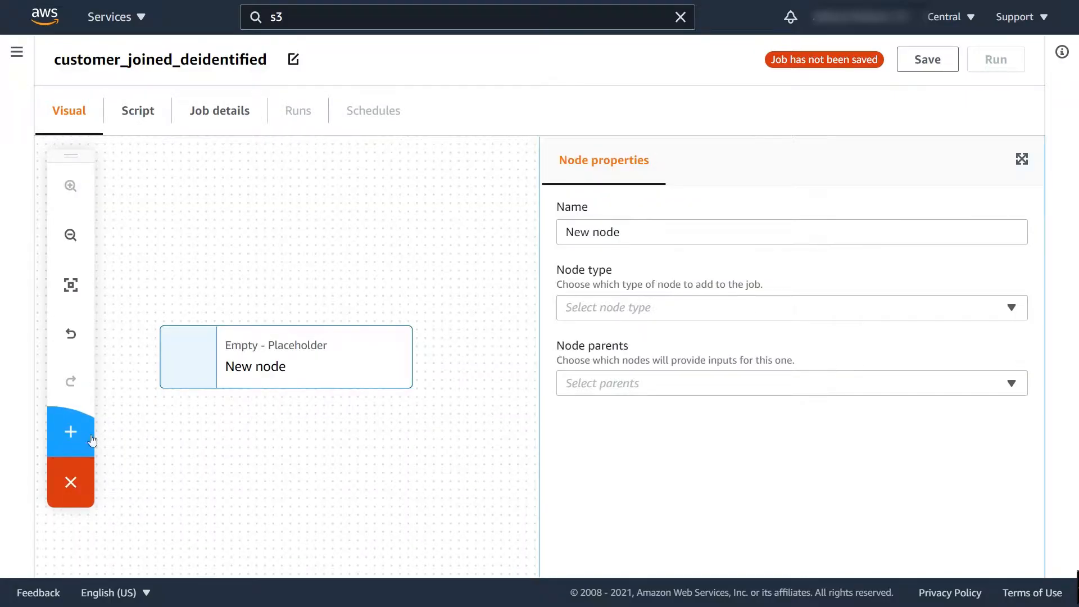
pyautogui.tripleClick(638, 232)
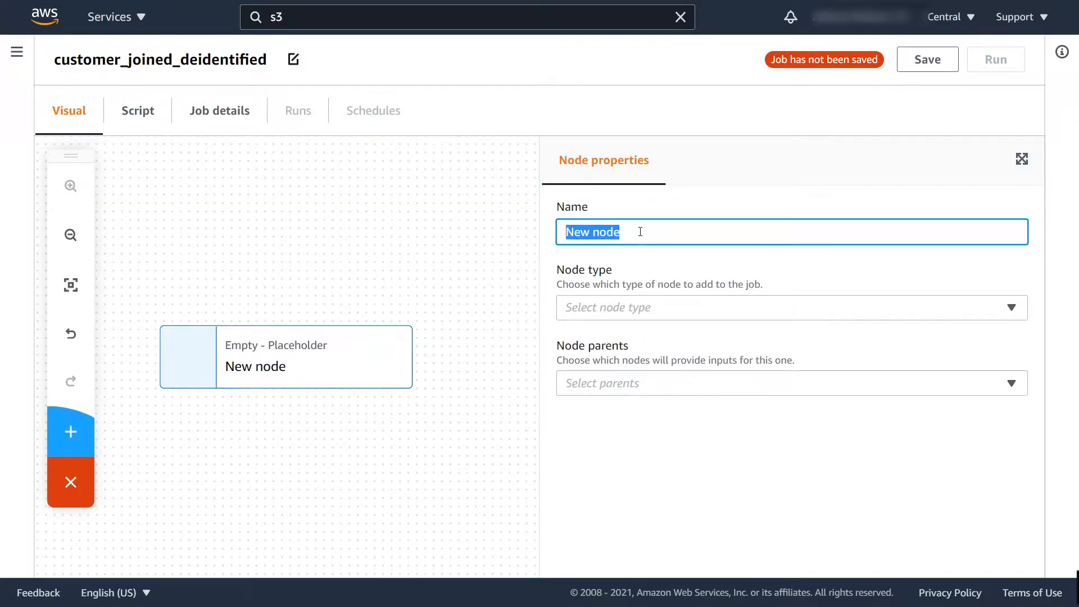
pyautogui.write('S')
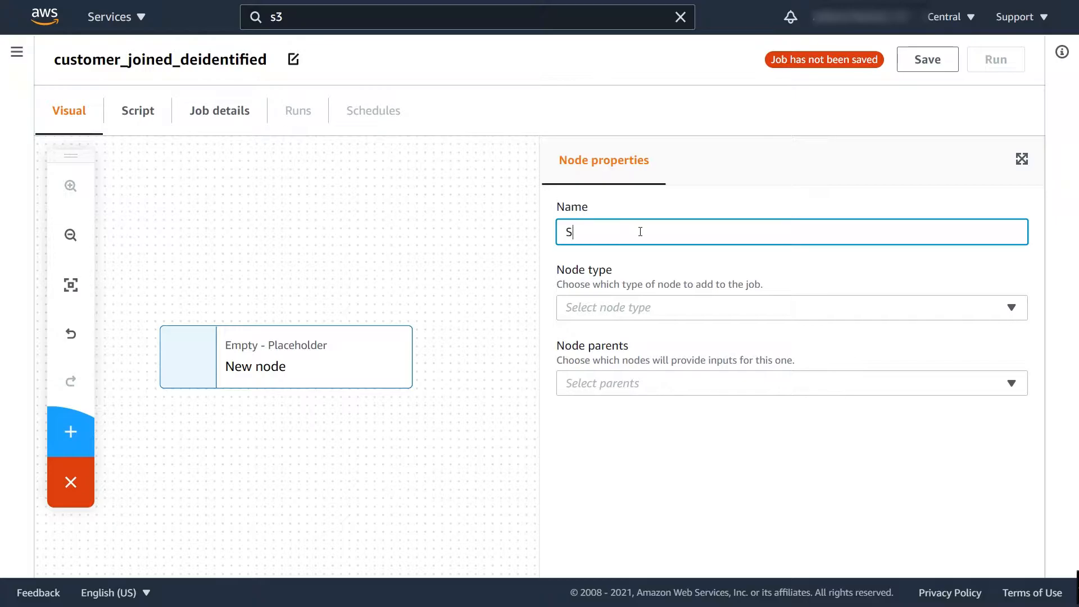
pyautogui.write('3 data source')
pyautogui.click(627, 308)
pyautogui.click(614, 405)
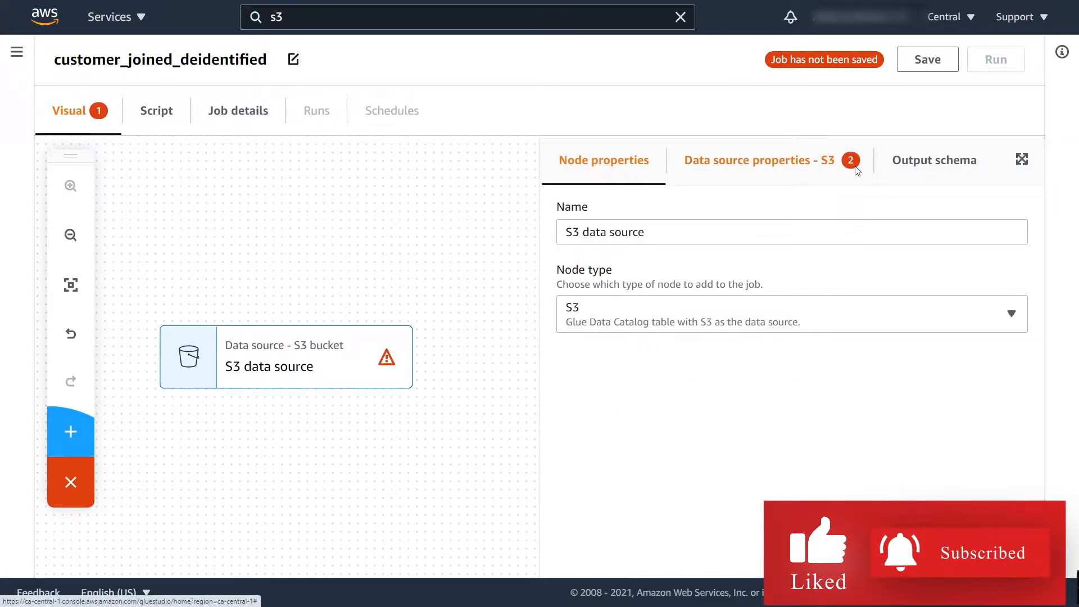
# Point the data source at the customer_department_joined table in the customer_analytics database and review its output schema.
pyautogui.click(724, 172)
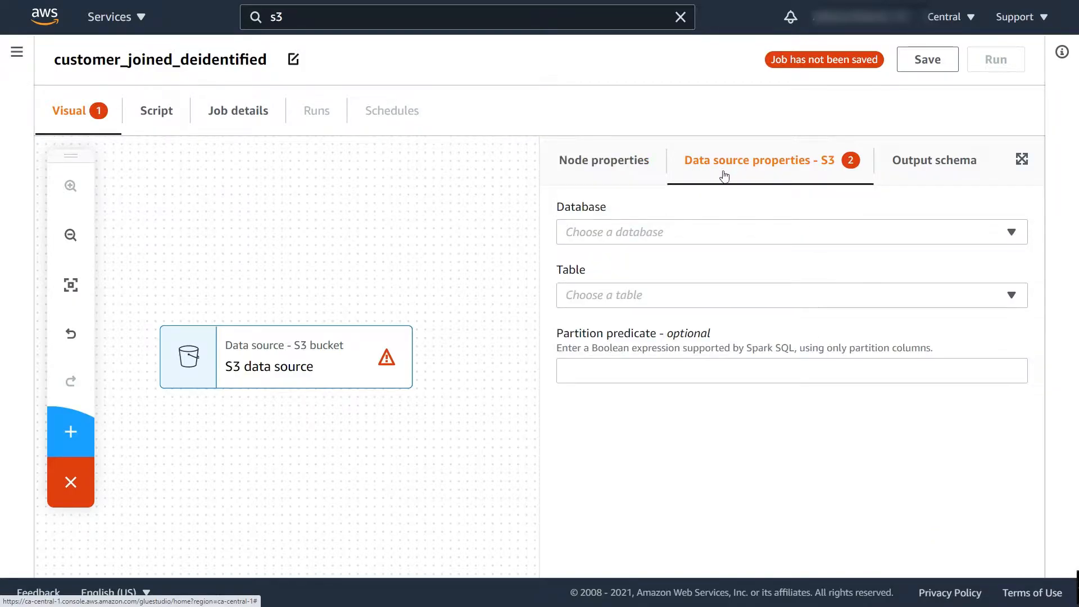
pyautogui.click(719, 237)
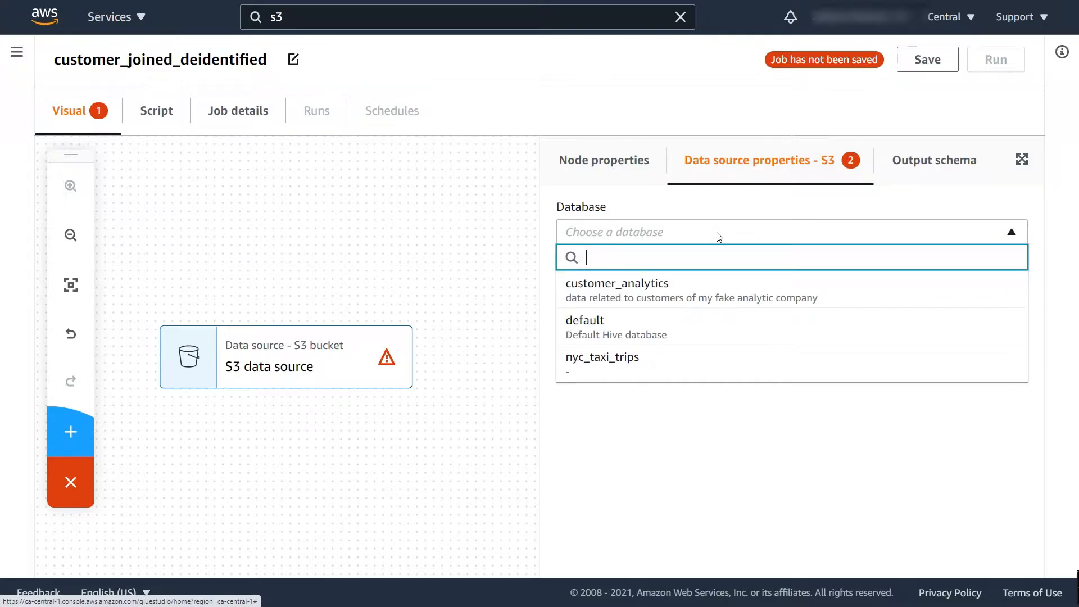
pyautogui.click(679, 301)
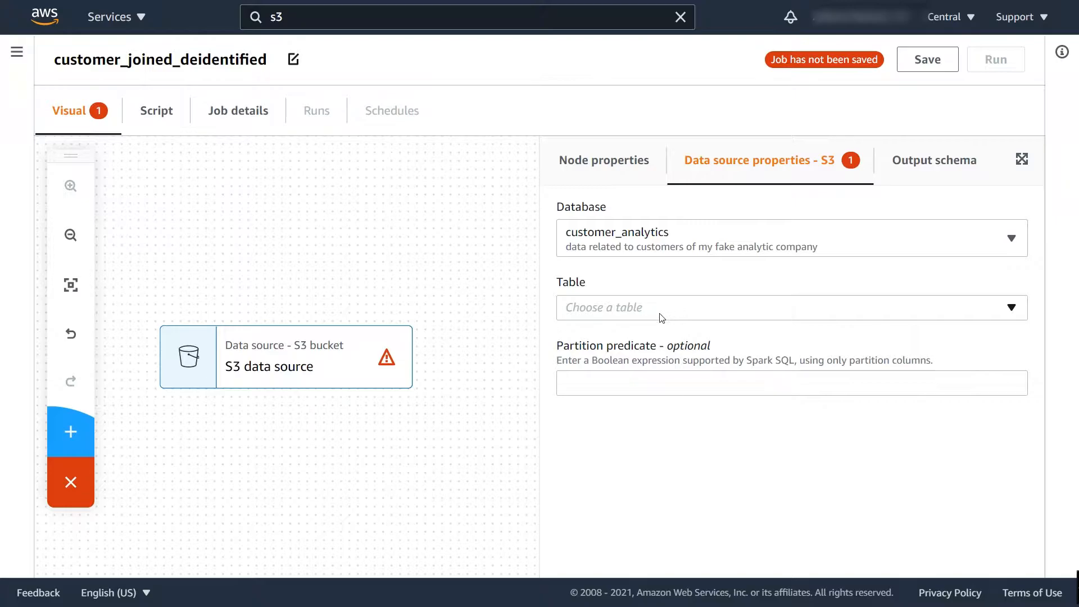
pyautogui.click(667, 312)
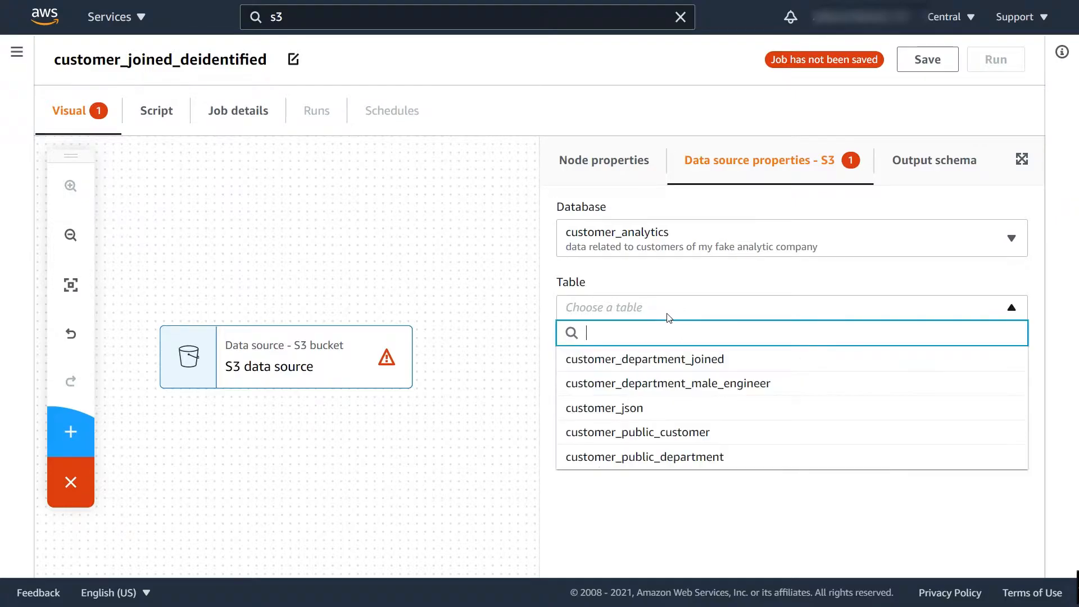
pyautogui.click(640, 369)
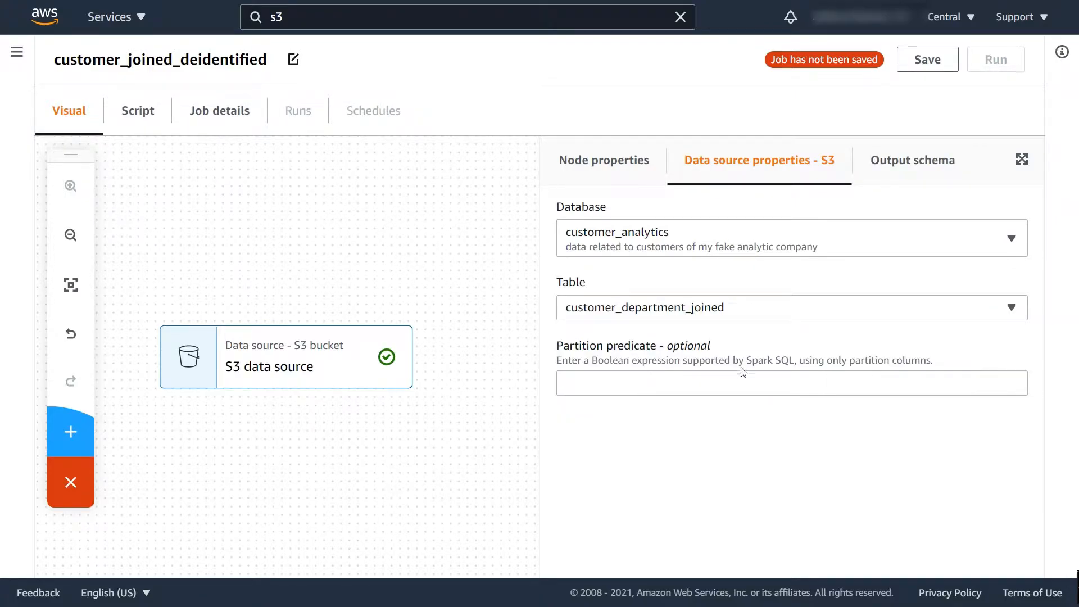
pyautogui.click(895, 161)
pyautogui.scroll(-1, 734, 366)
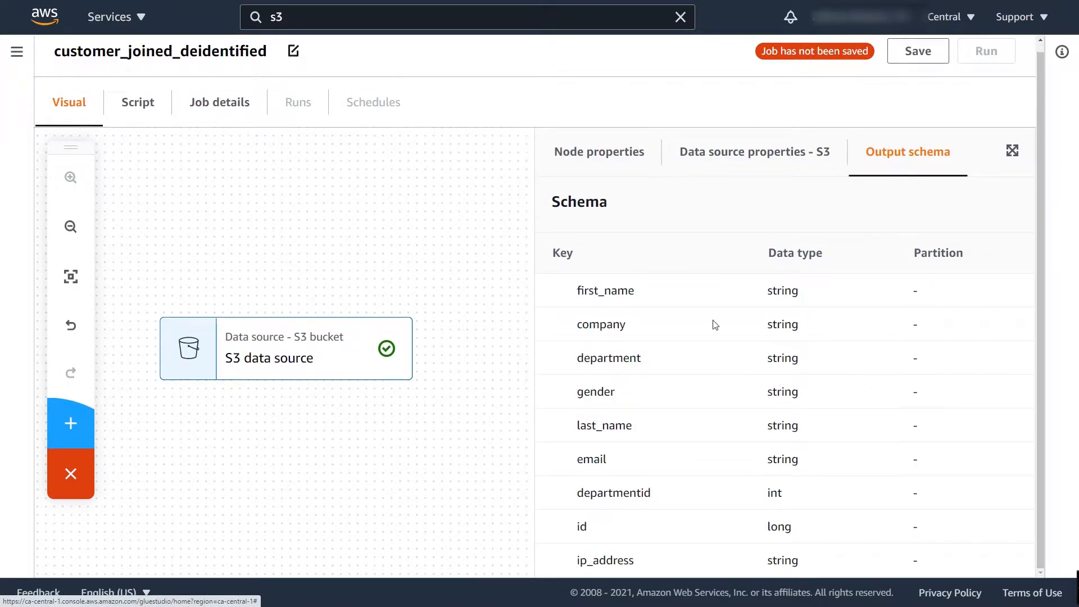
# Add a node below the S3 data source and set its type to the SelectFields transform.
pyautogui.moveTo(349, 444); pyautogui.dragTo(353, 316)
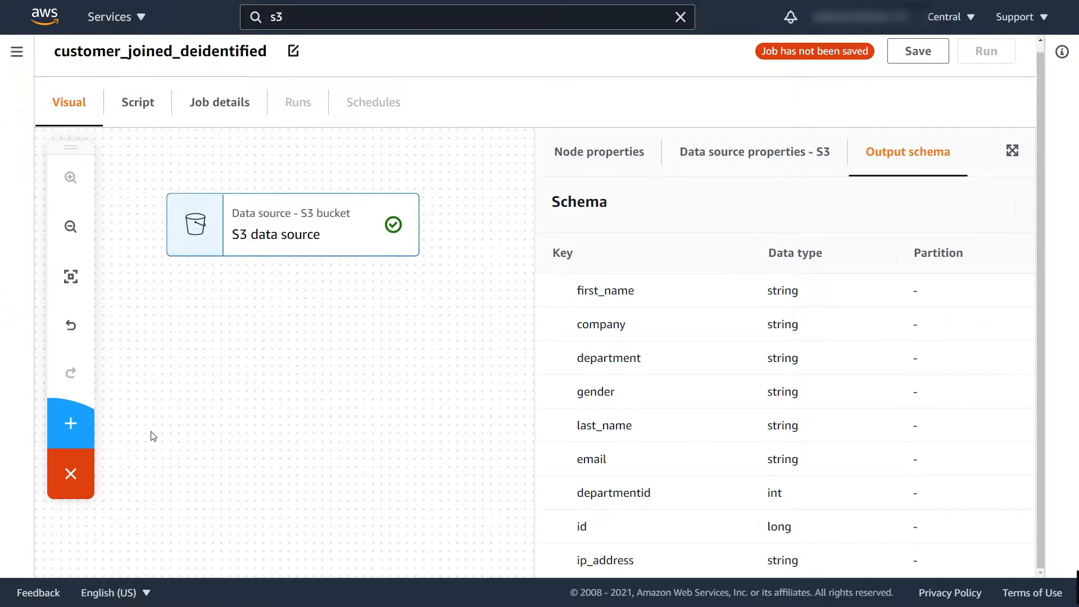
pyautogui.click(71, 425)
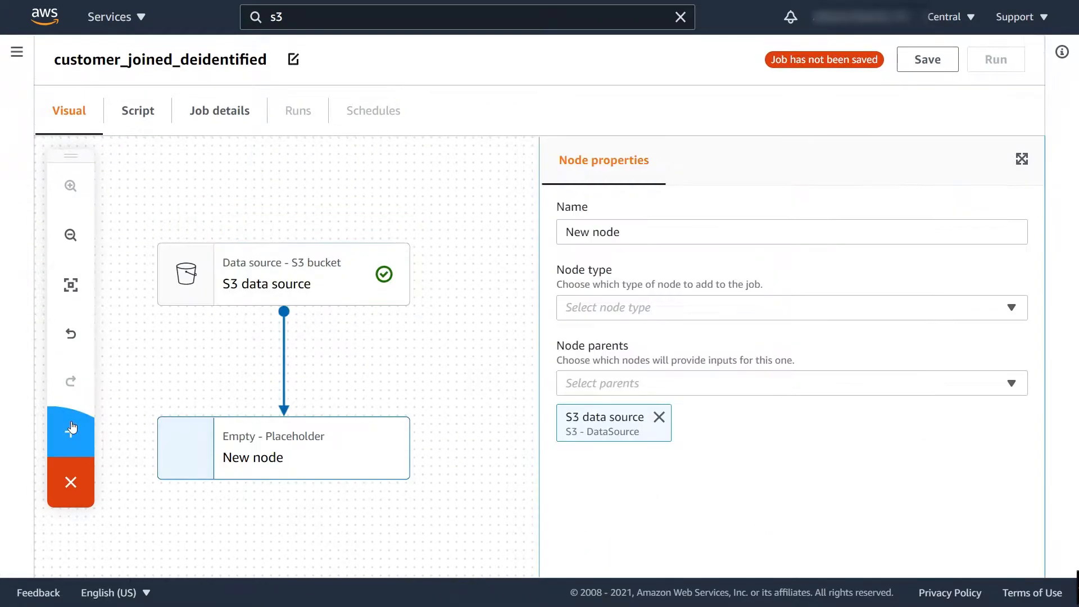
pyautogui.moveTo(465, 429); pyautogui.dragTo(471, 299)
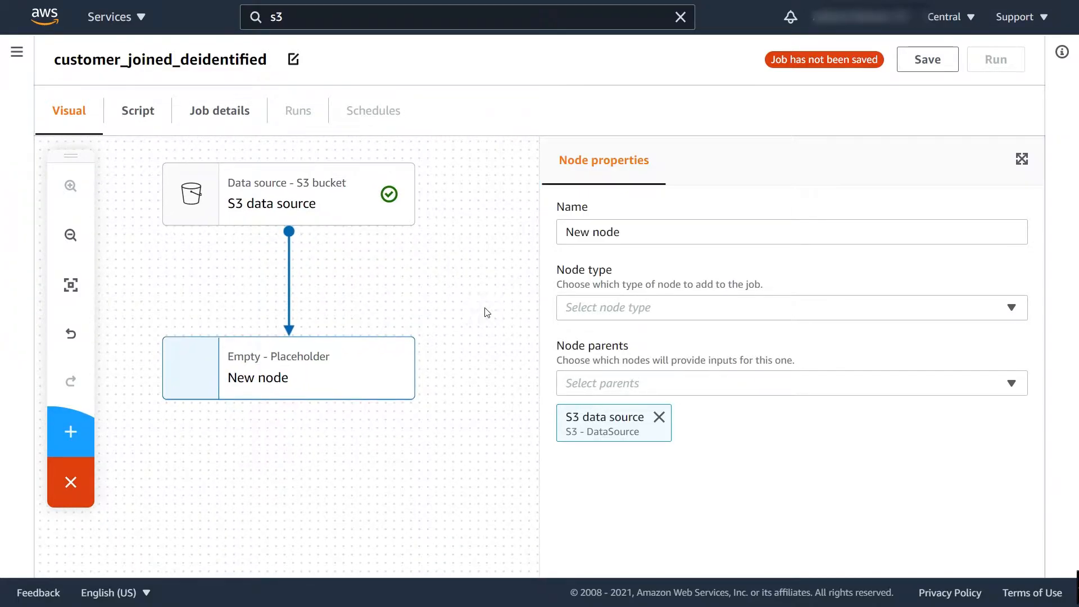
pyautogui.click(621, 308)
pyautogui.scroll(-2, 670, 413)
pyautogui.scroll(-4, 670, 413)
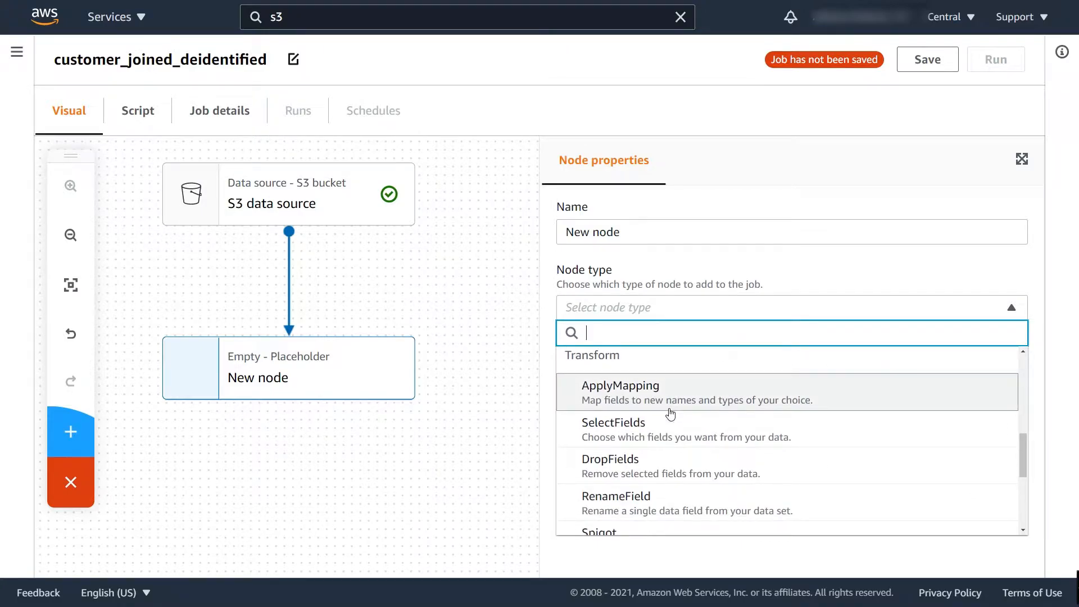
pyautogui.click(665, 438)
# Select the first_name, company and department fields in the SelectFields transform and check the output schema.
pyautogui.click(709, 162)
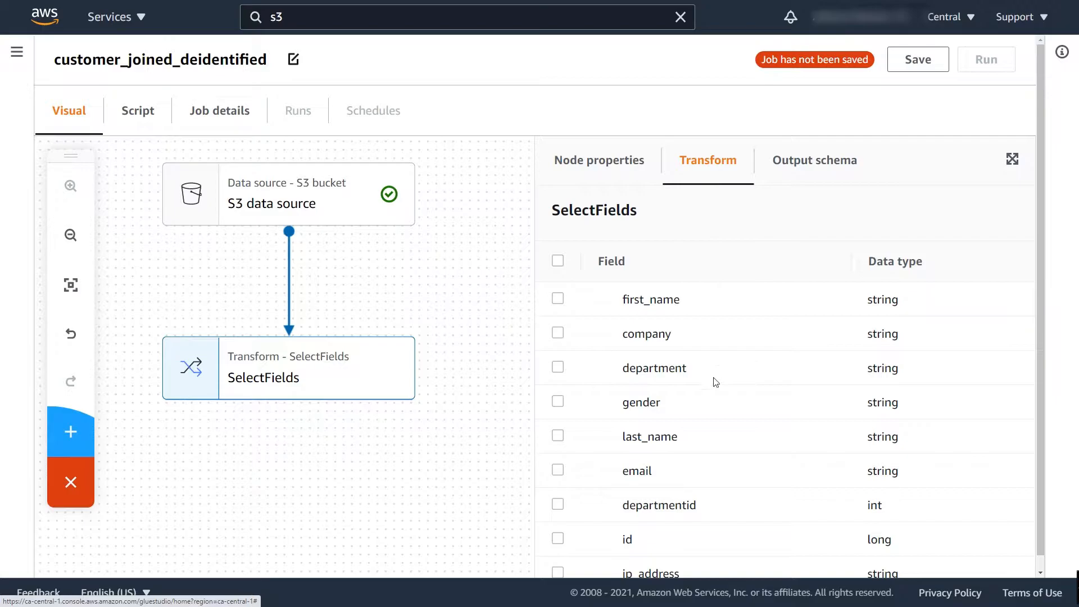
pyautogui.click(557, 299)
pyautogui.click(557, 332)
pyautogui.click(558, 367)
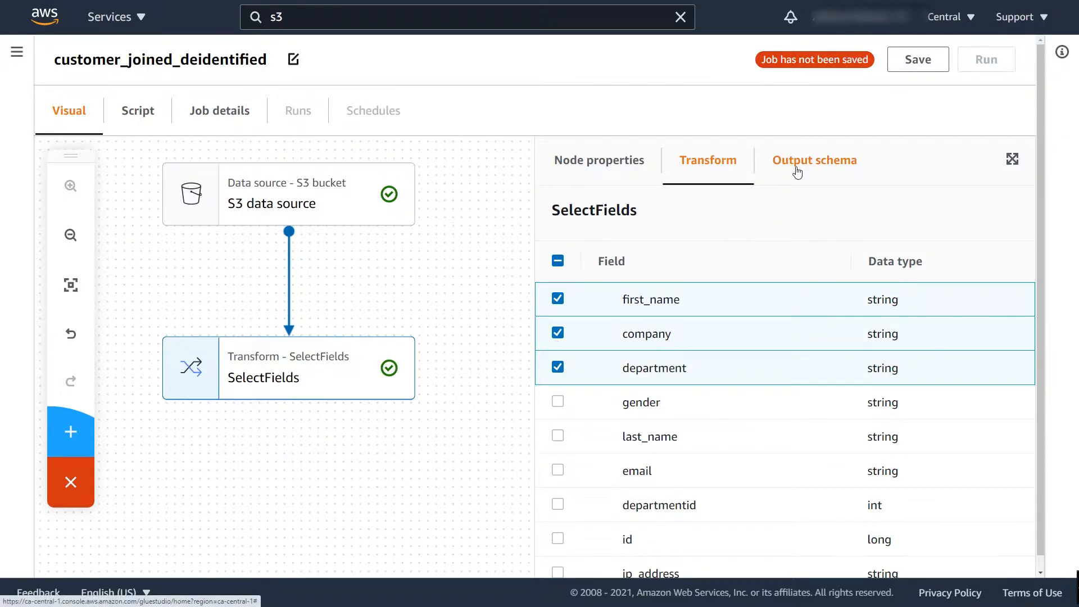
pyautogui.click(798, 172)
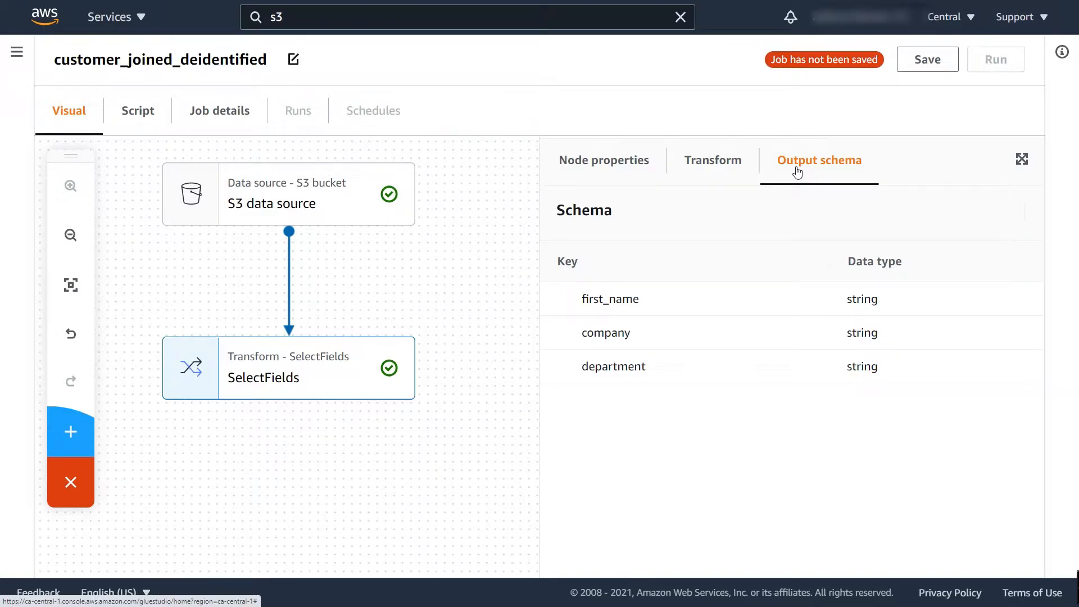
# Change the transform node's type to DropFields.
pyautogui.click(629, 163)
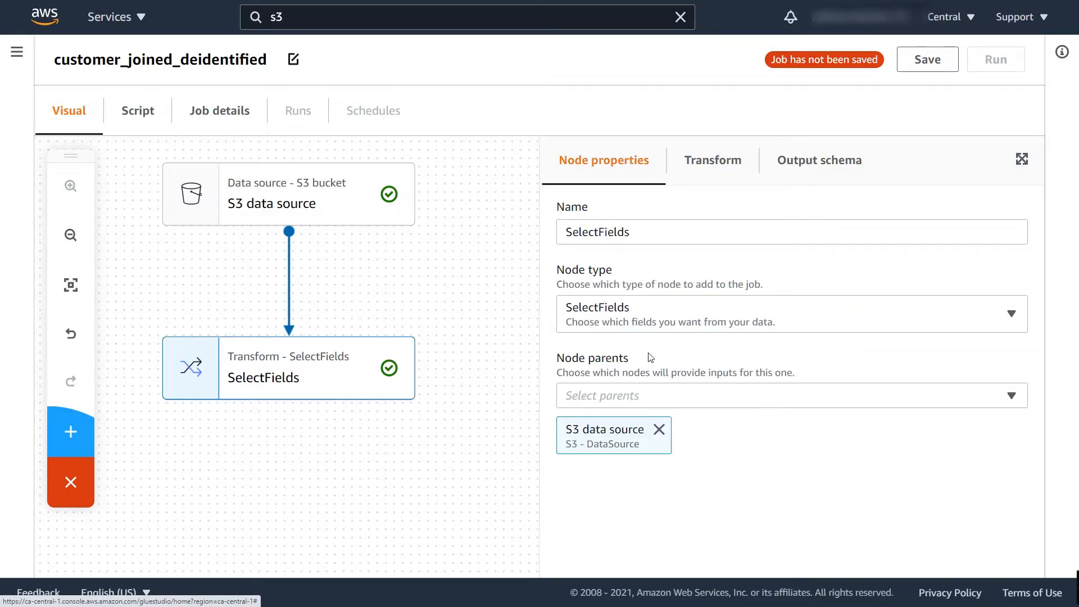
pyautogui.click(644, 325)
pyautogui.click(666, 414)
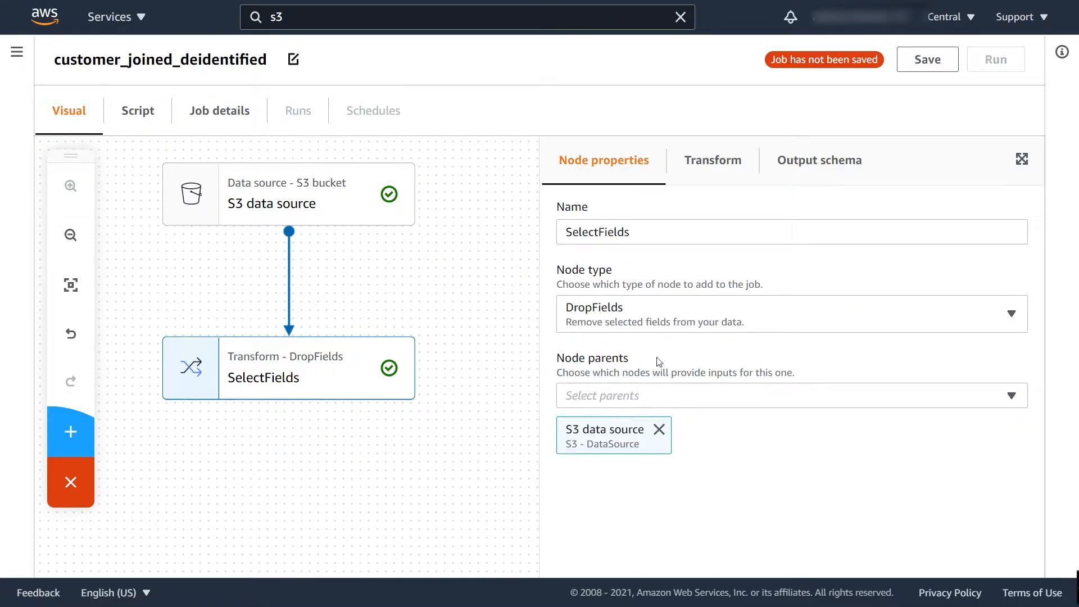
# Mark first_name, gender, last_name and email as the fields to drop and check the output schema.
pyautogui.click(704, 171)
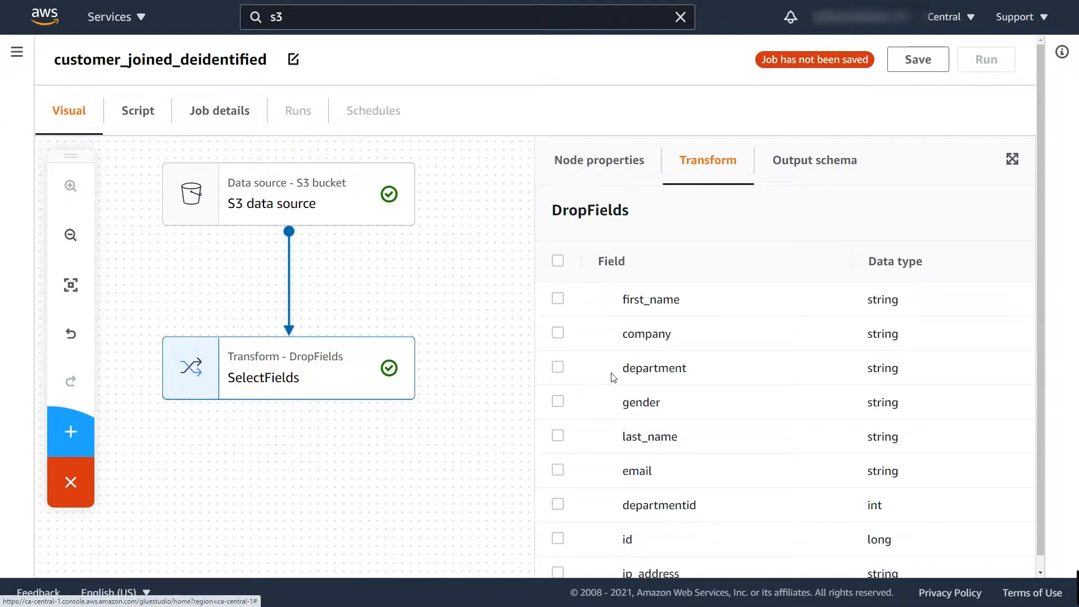
pyautogui.scroll(-1, 624, 349)
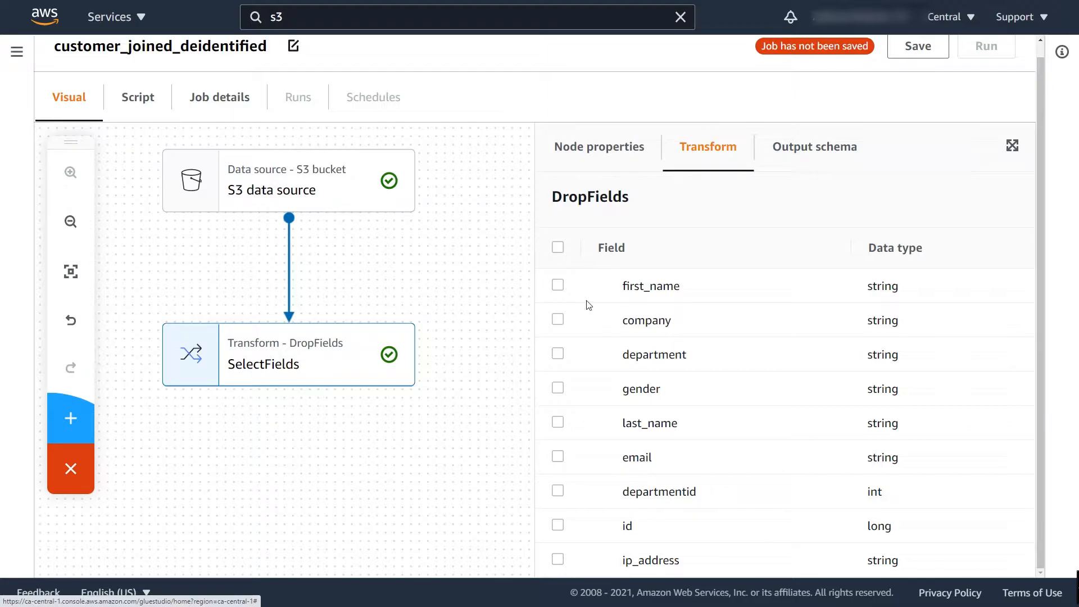
pyautogui.click(558, 286)
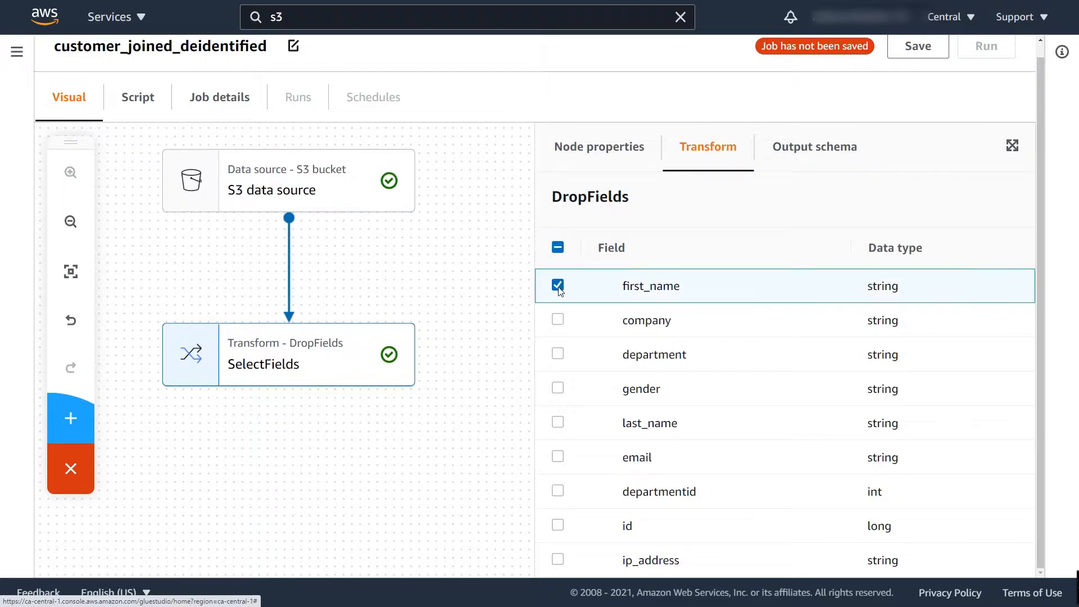
pyautogui.click(558, 420)
pyautogui.click(557, 388)
pyautogui.click(558, 458)
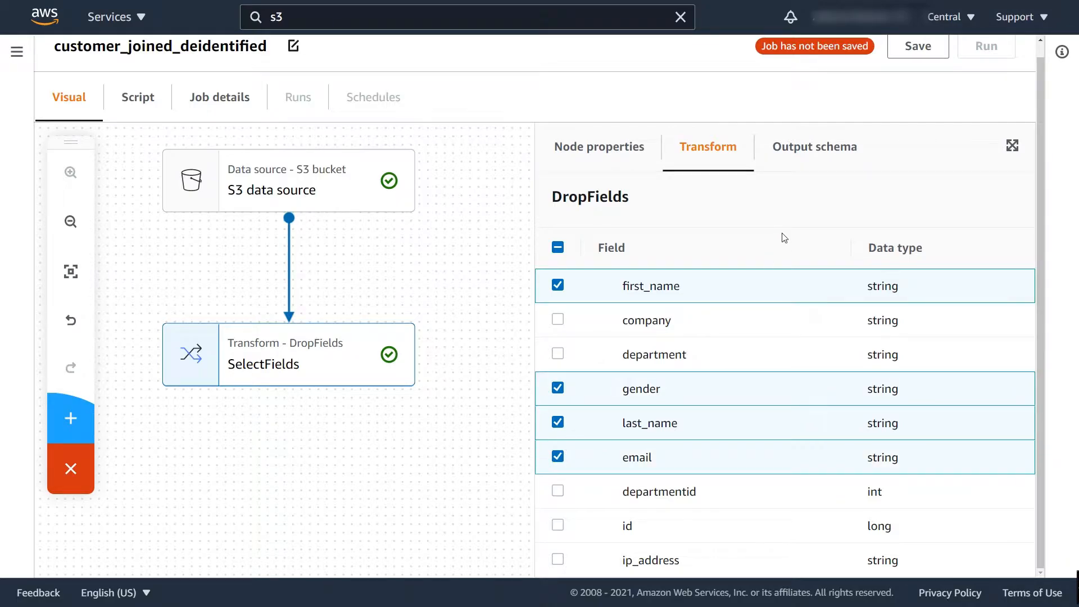
pyautogui.click(798, 150)
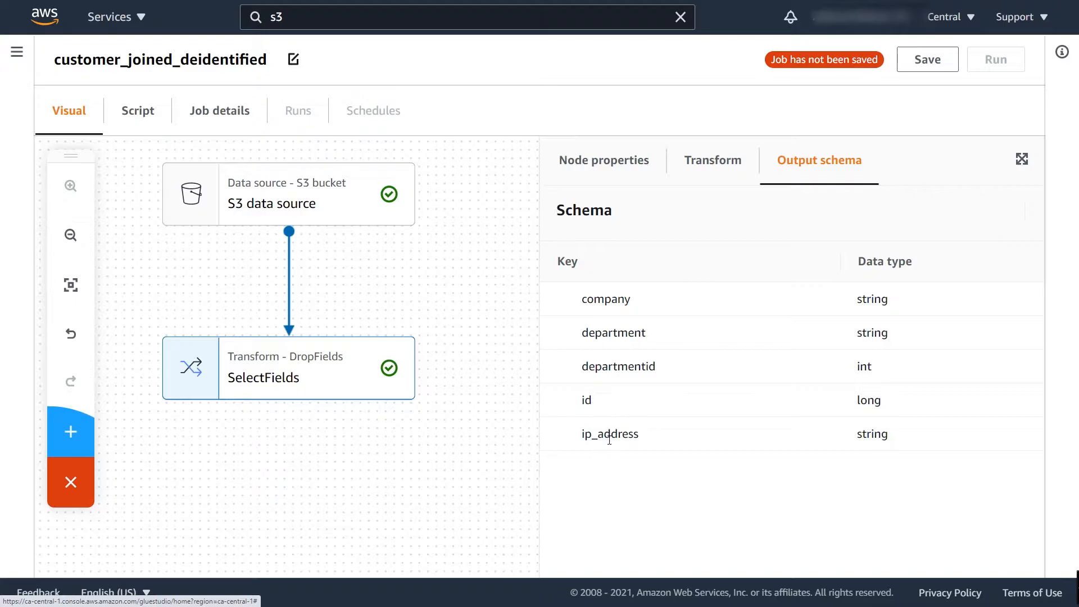
# Add a node named "write to s3" as an S3 data target with the SelectFields transform as its parent.
pyautogui.moveTo(430, 464); pyautogui.dragTo(448, 380)
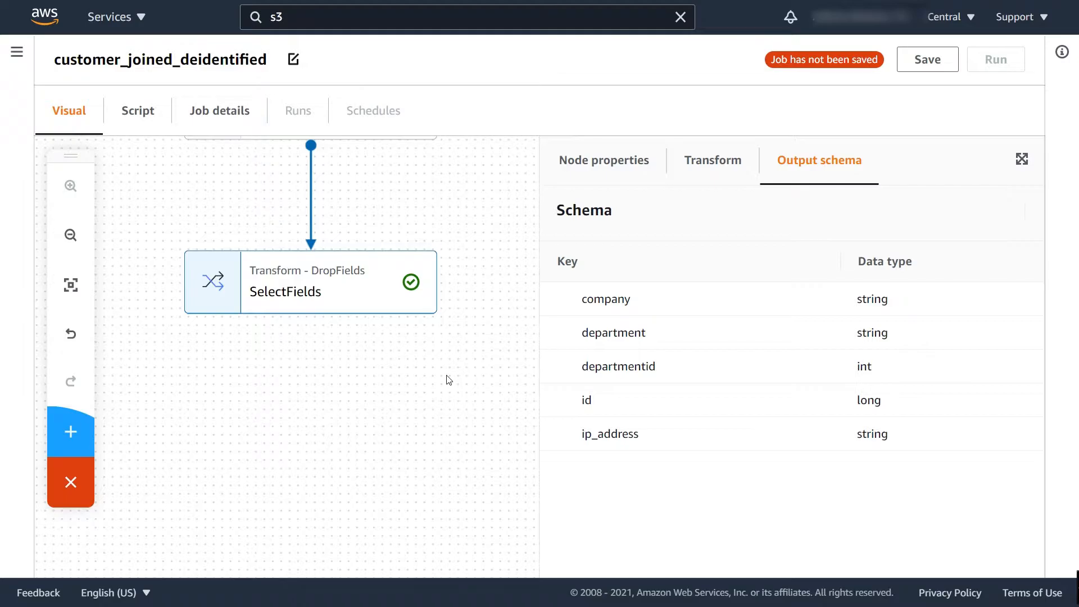
pyautogui.click(392, 360)
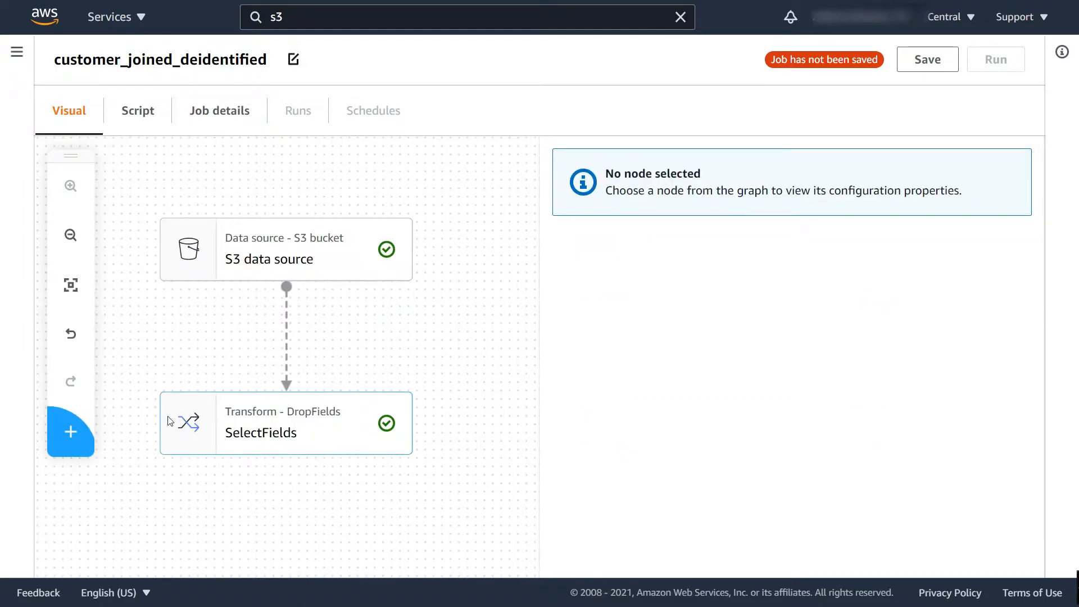
pyautogui.click(77, 442)
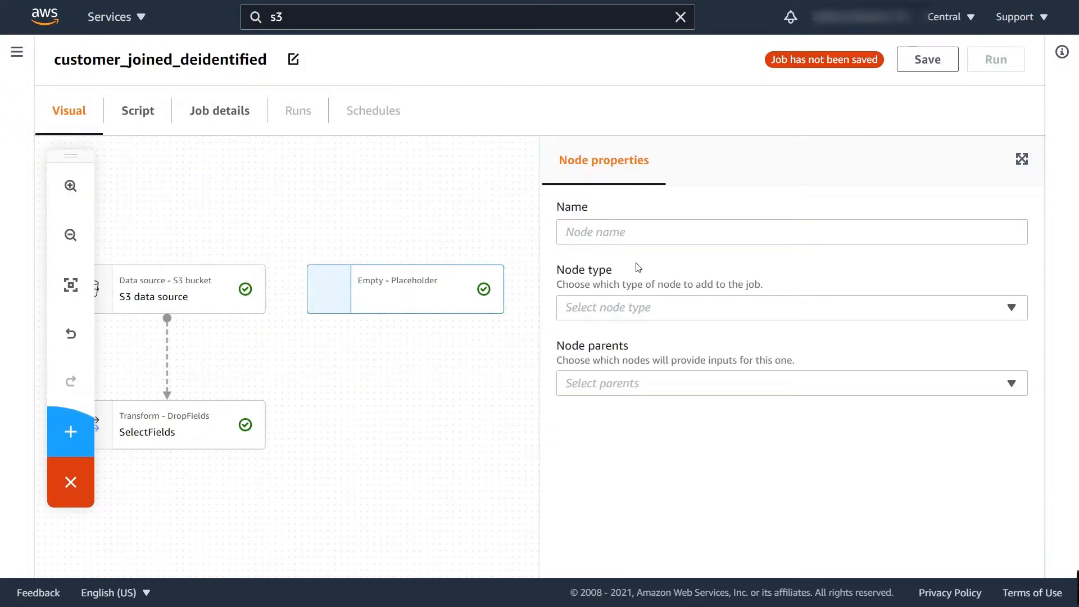
pyautogui.click(618, 233)
pyautogui.write('write to s3')
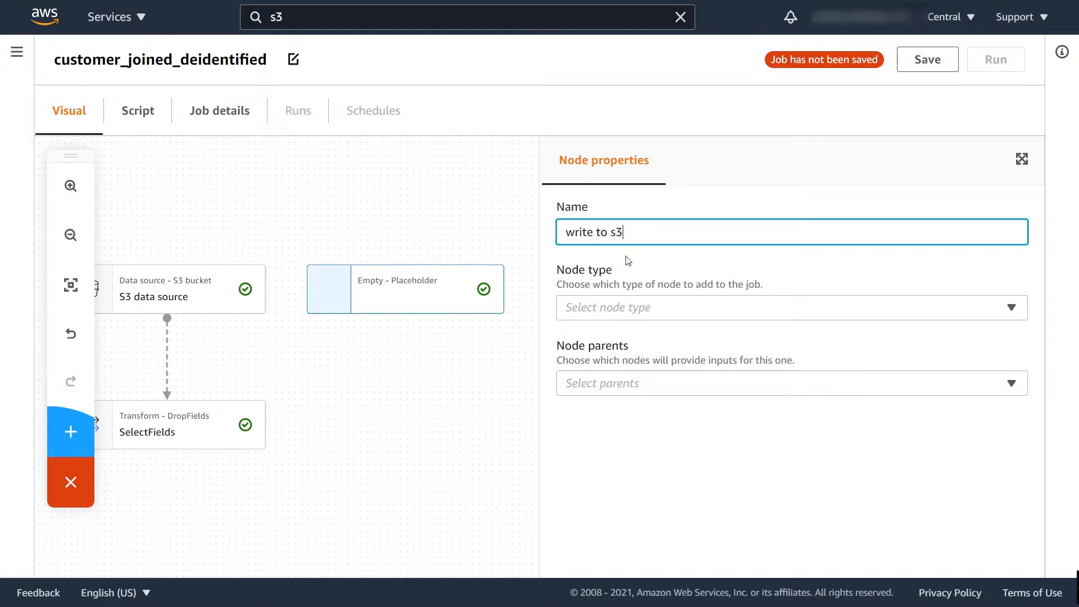
pyautogui.click(630, 309)
pyautogui.scroll(-3, 669, 482)
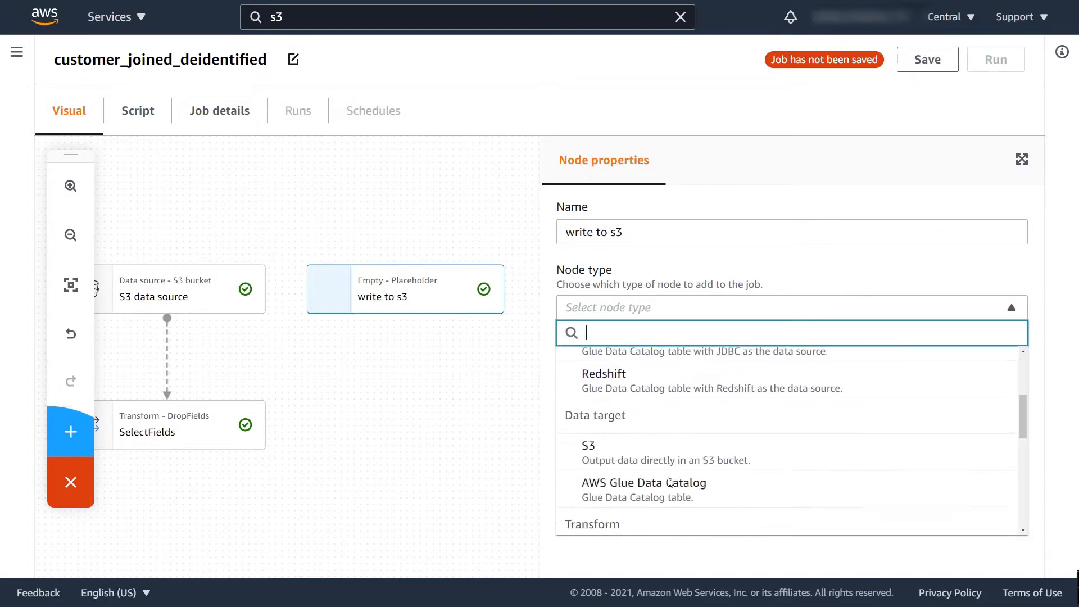
pyautogui.click(621, 456)
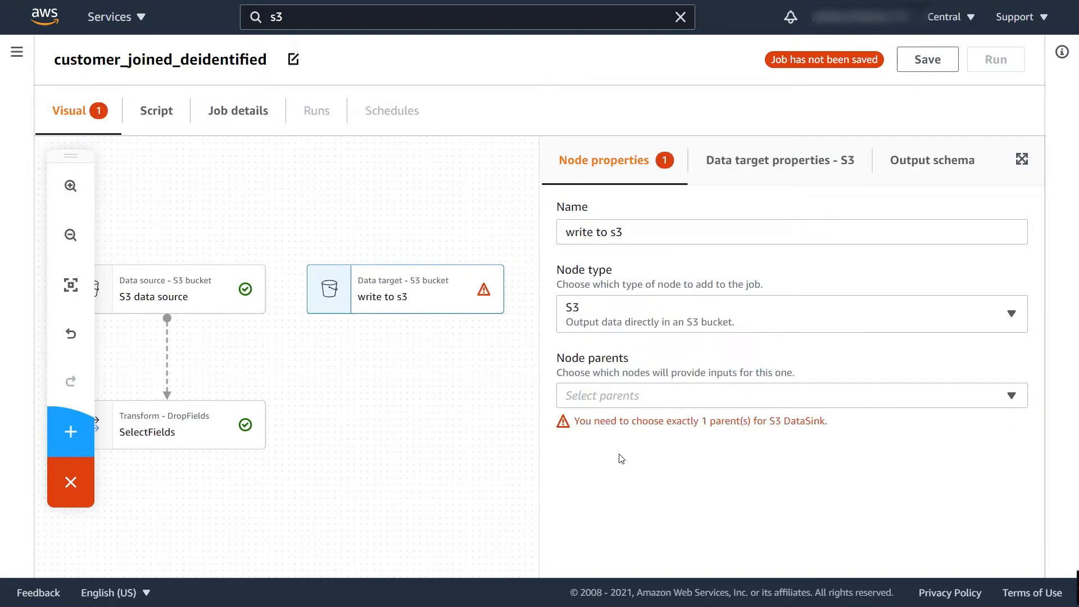
pyautogui.click(612, 400)
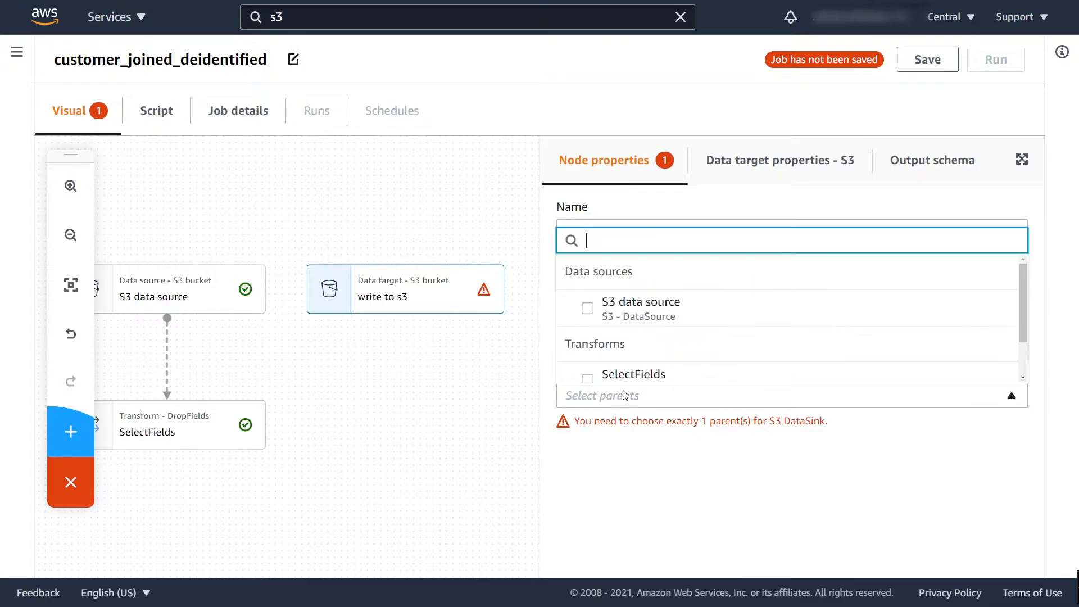
pyautogui.click(587, 374)
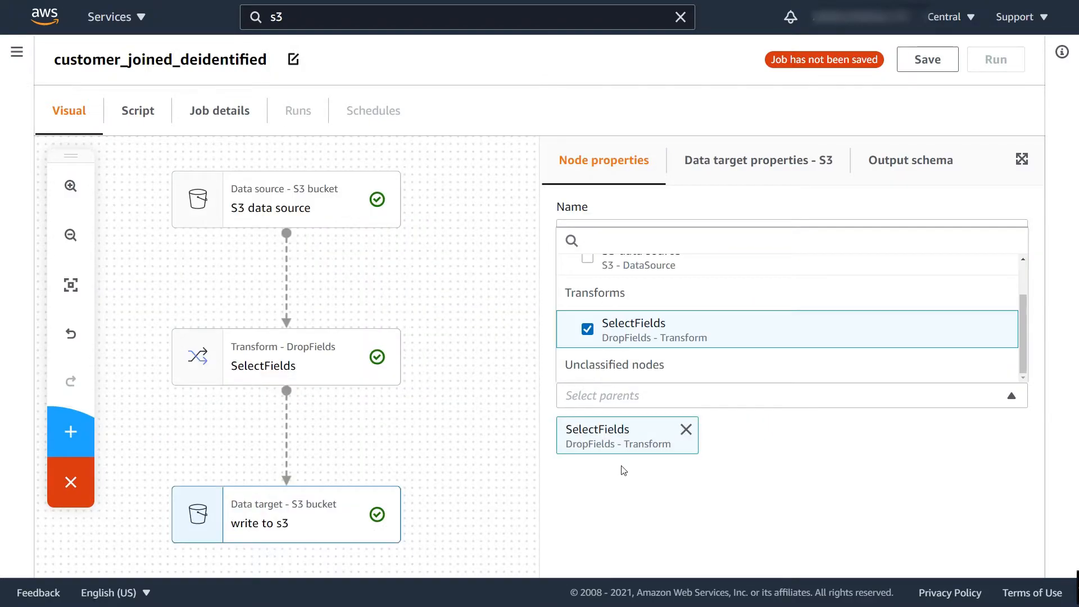
# Set the S3 target's output format to Parquet and its compression type to GZIP.
pyautogui.click(725, 163)
pyautogui.click(629, 236)
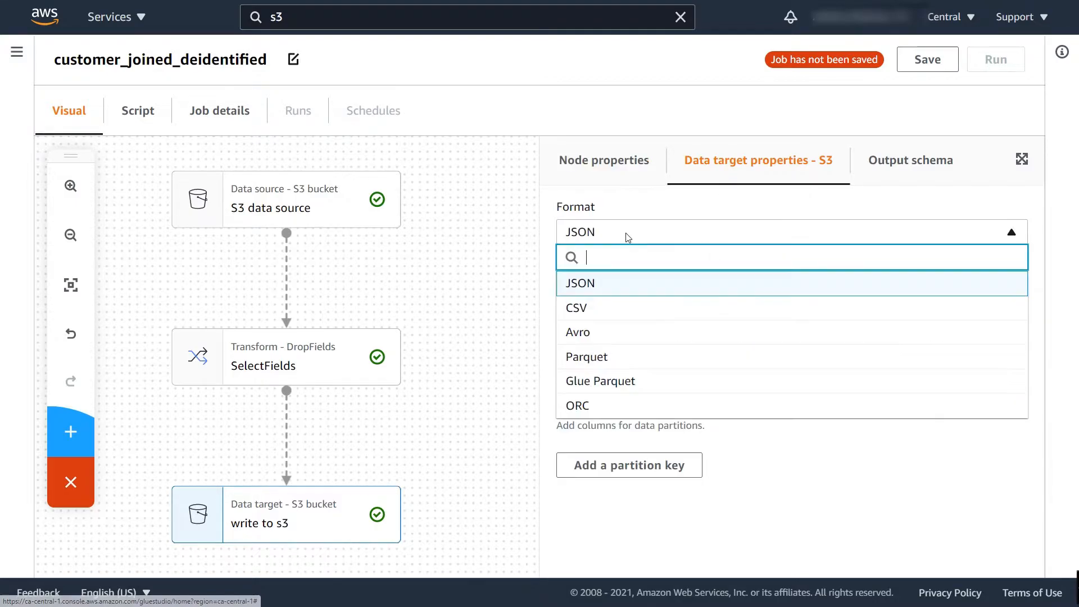
pyautogui.click(610, 362)
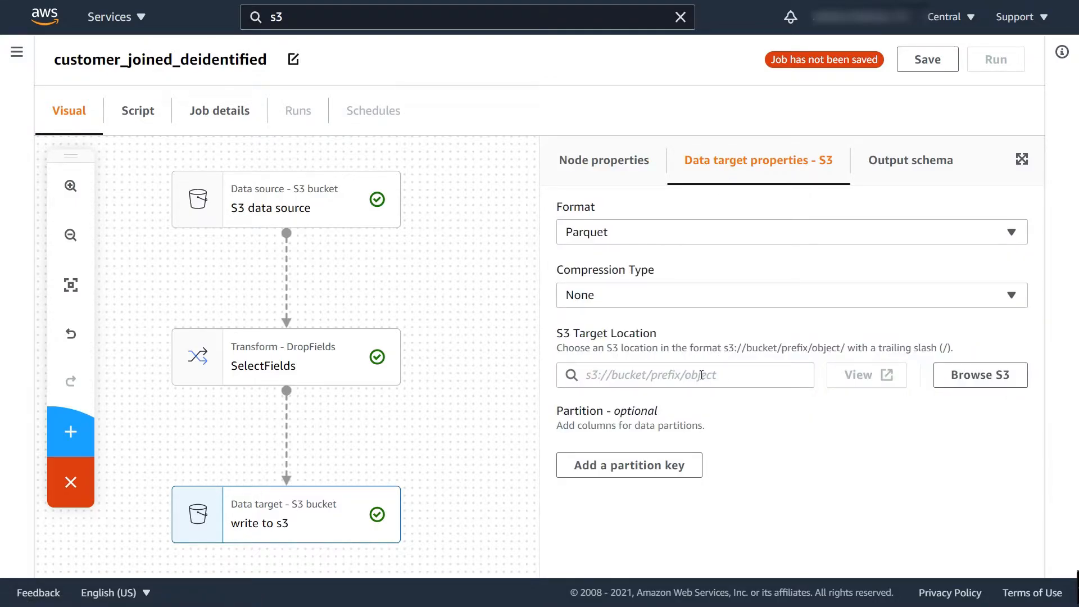
pyautogui.click(618, 296)
pyautogui.click(590, 373)
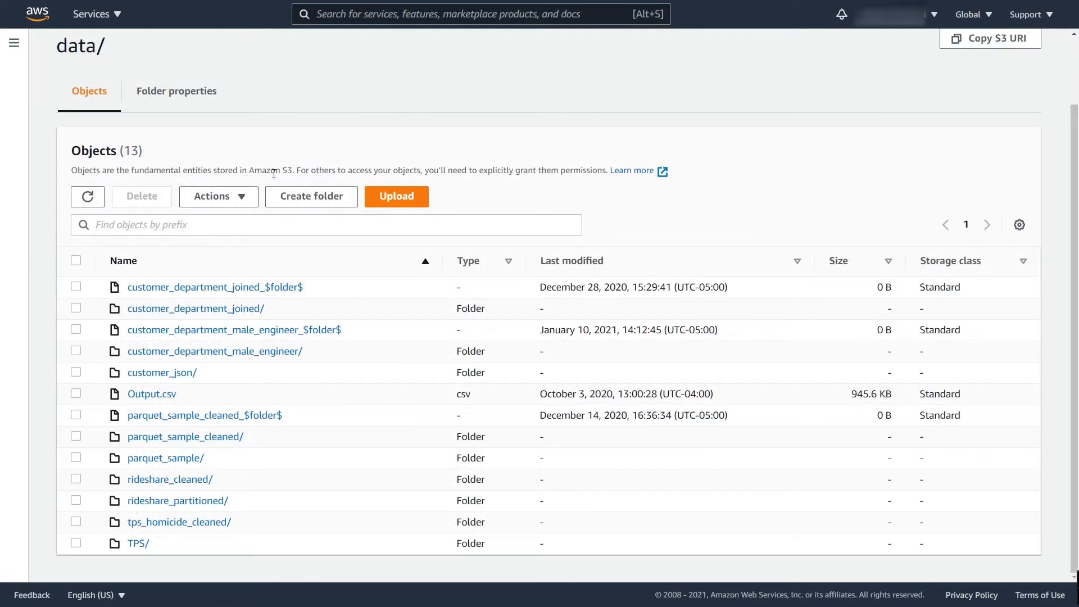
# Create a folder named customer_joined_deidentified in the S3 bucket's data folder, with server-side encryption disabled.
pyautogui.click(306, 203)
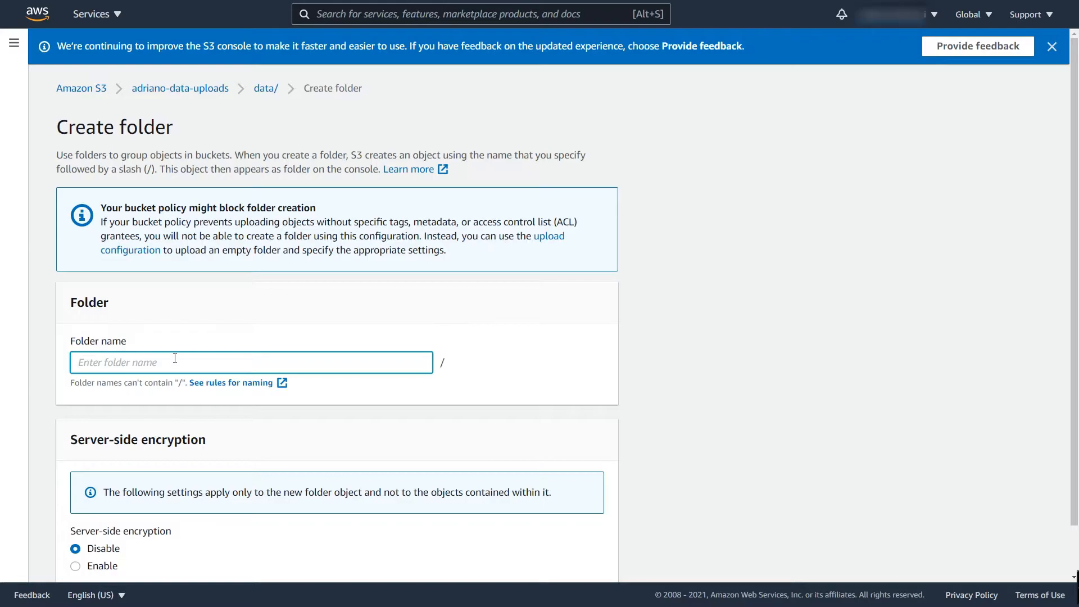
pyautogui.write('customer_joined_deidentified')
pyautogui.click(309, 295)
pyautogui.scroll(-1, 311, 295)
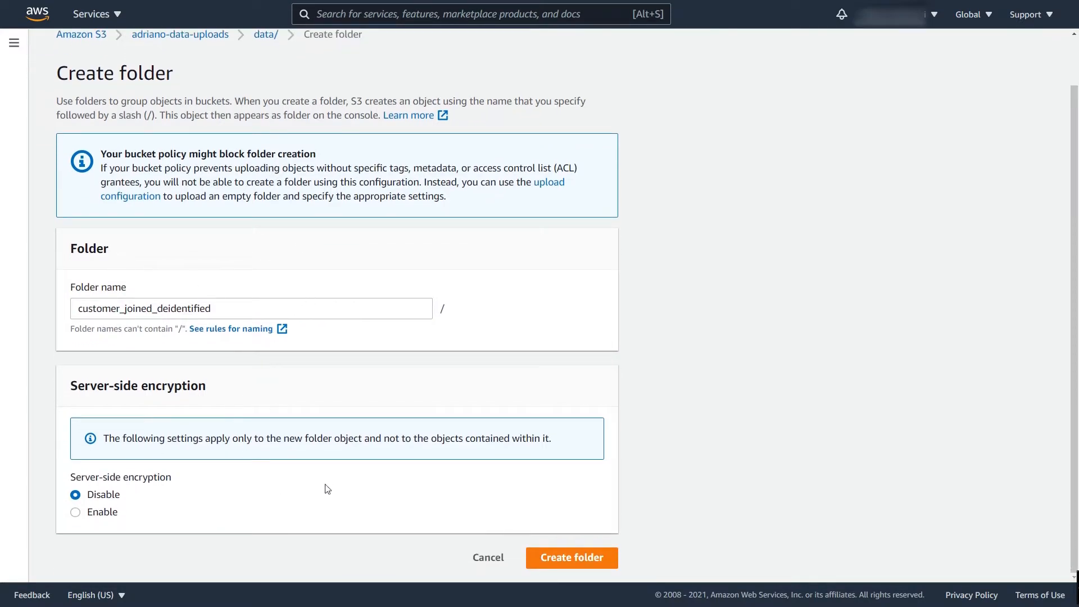
pyautogui.click(584, 558)
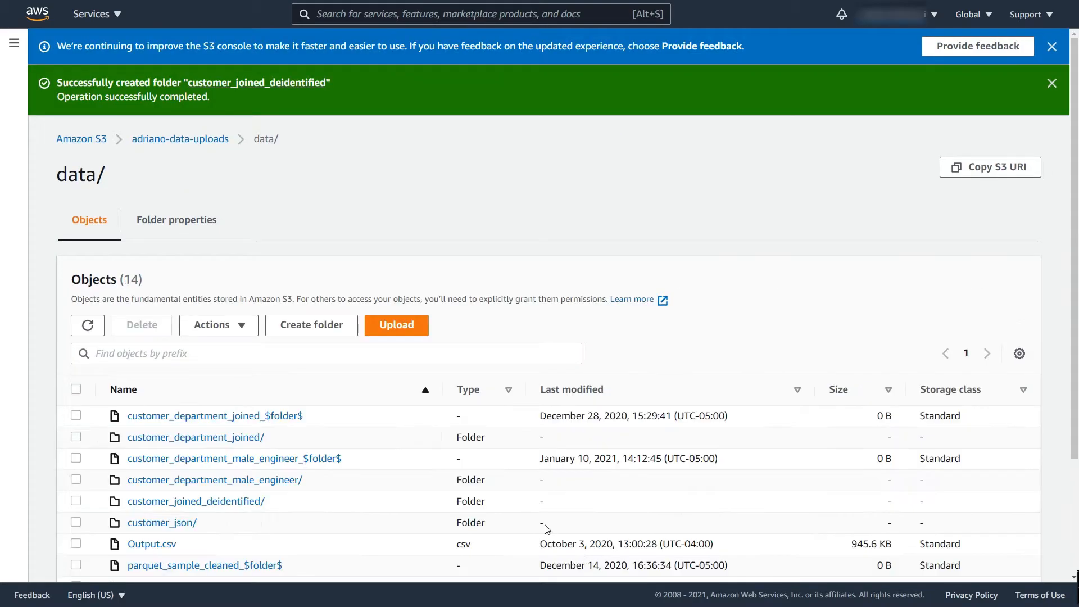
pyautogui.scroll(-2, 409, 436)
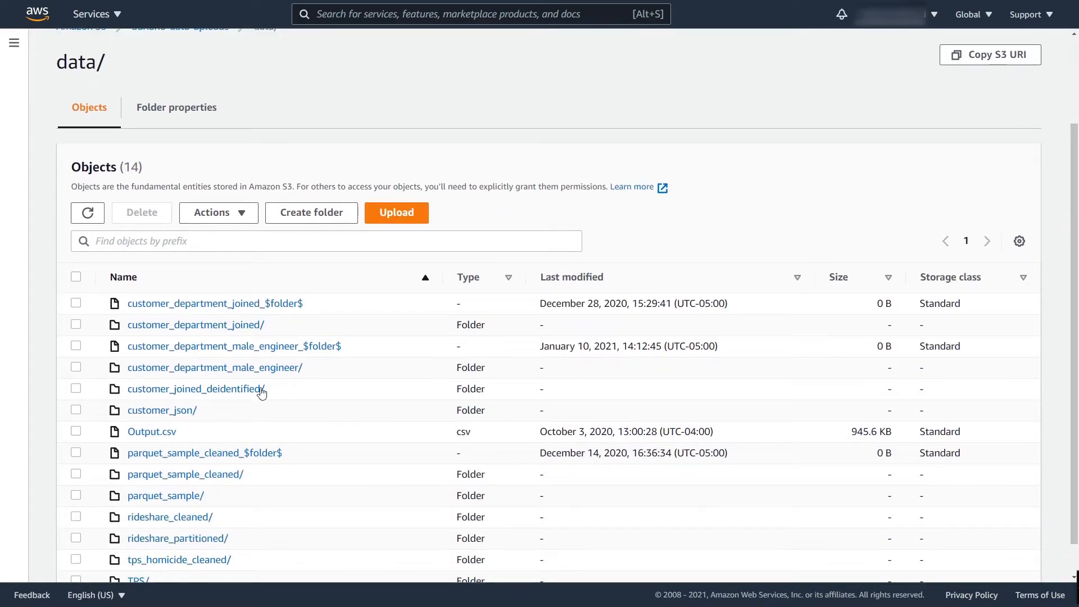
# Return to Glue Studio and set the S3 target location to the data/customer_joined_deidentified folder in the data uploads bucket.
pyautogui.press('F11')
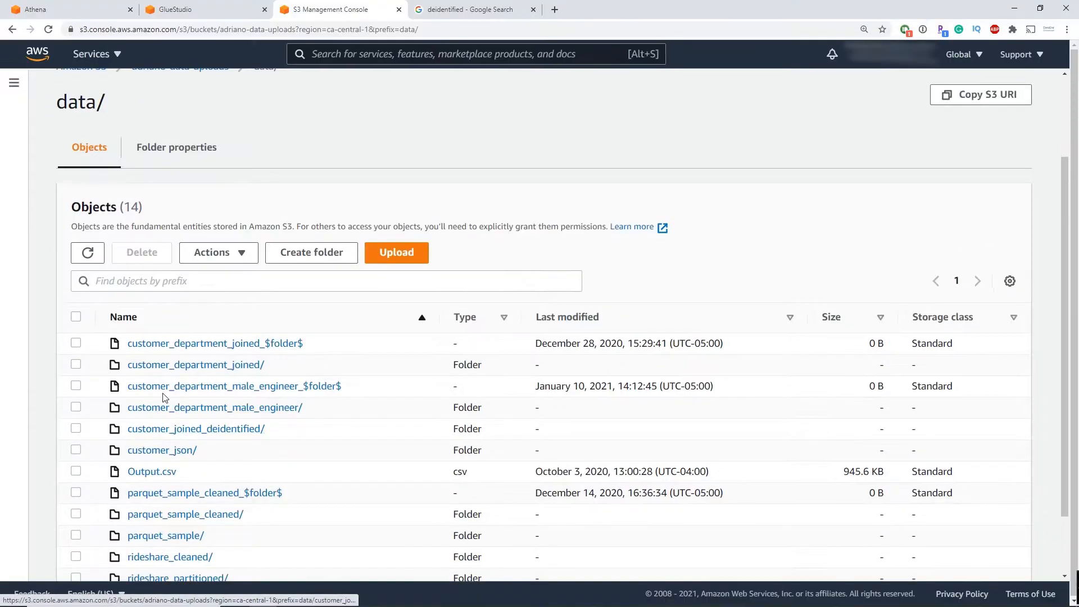
pyautogui.hotkey('ctrl', 'shift', 'Tab')
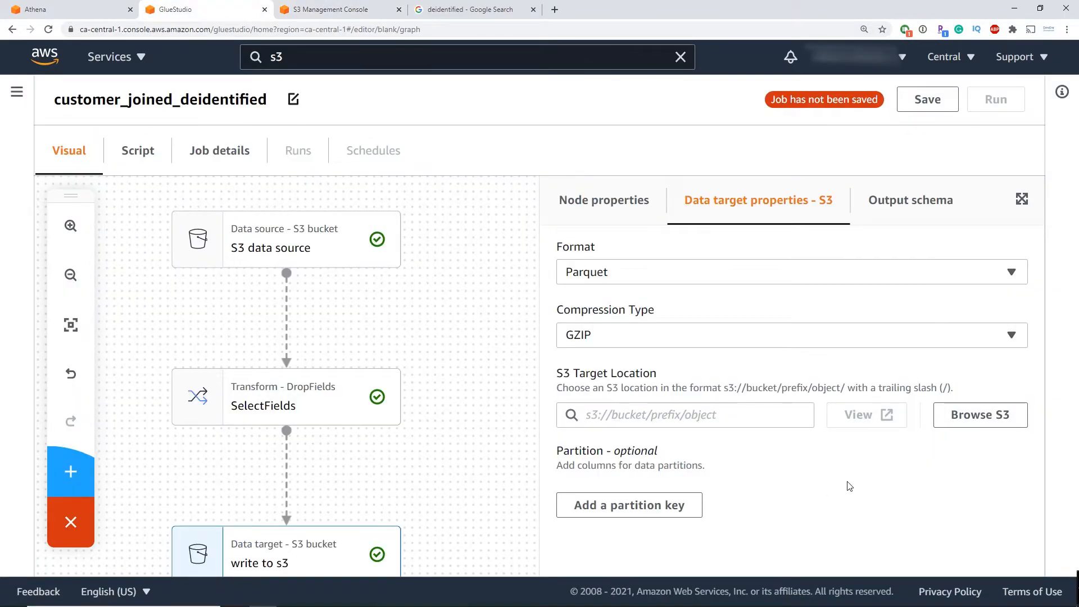
pyautogui.click(970, 426)
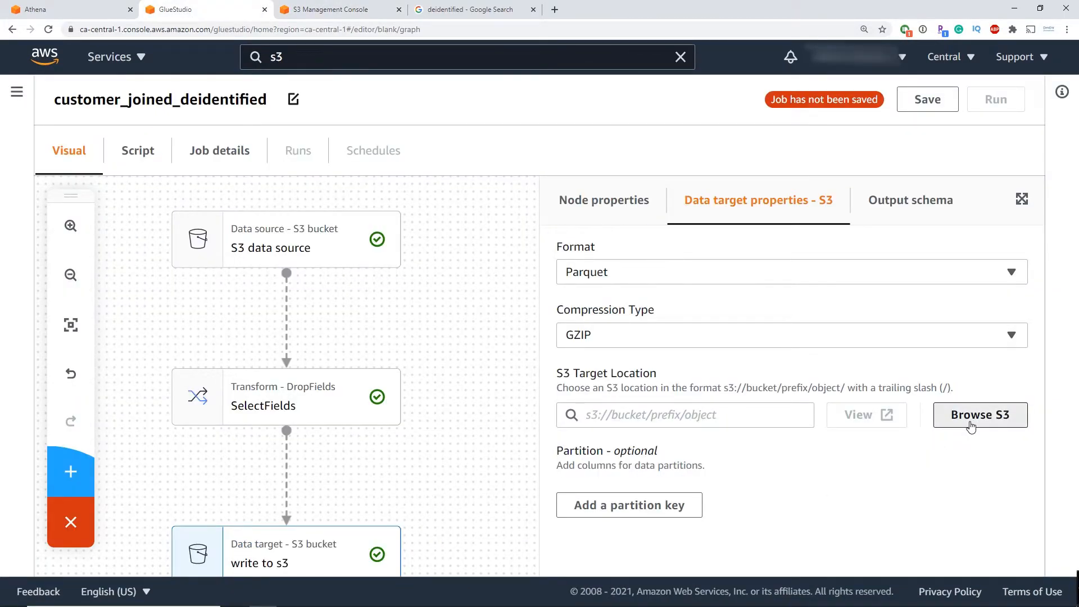
pyautogui.click(281, 339)
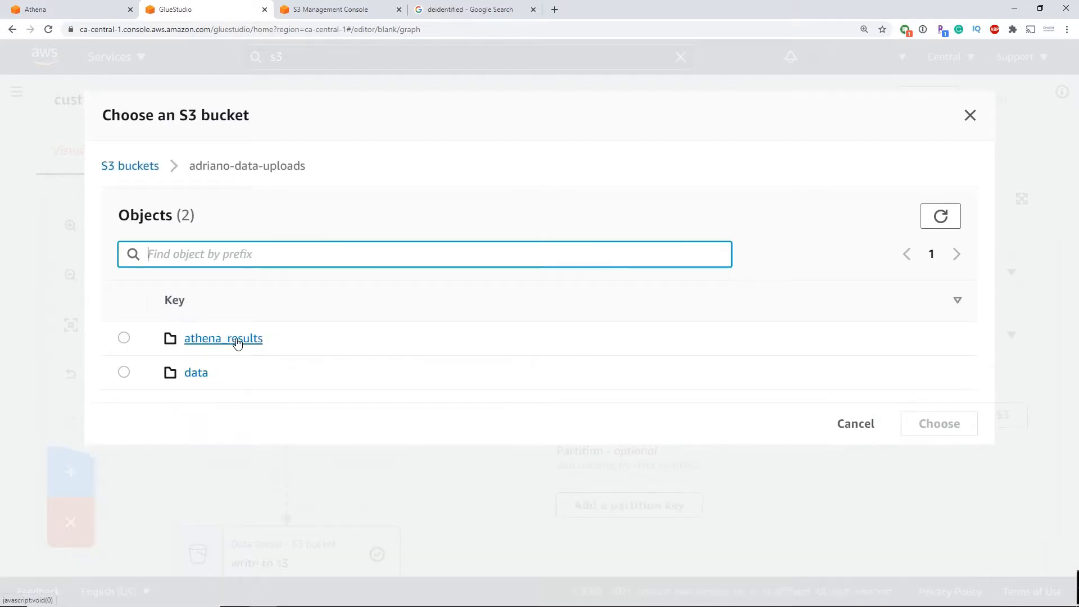
pyautogui.click(188, 379)
pyautogui.scroll(-1, 378, 378)
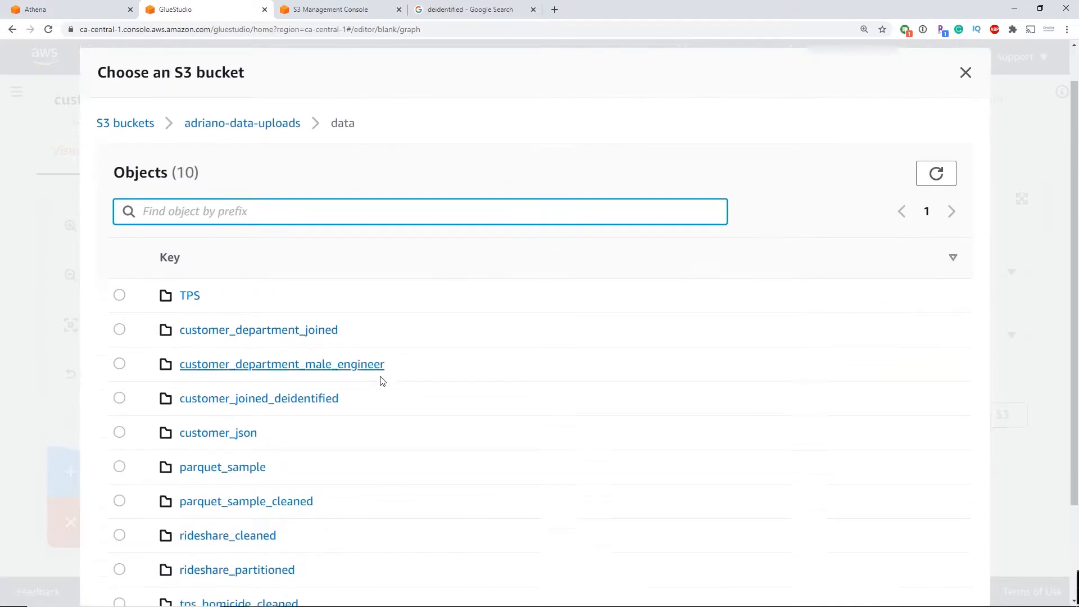
pyautogui.click(119, 385)
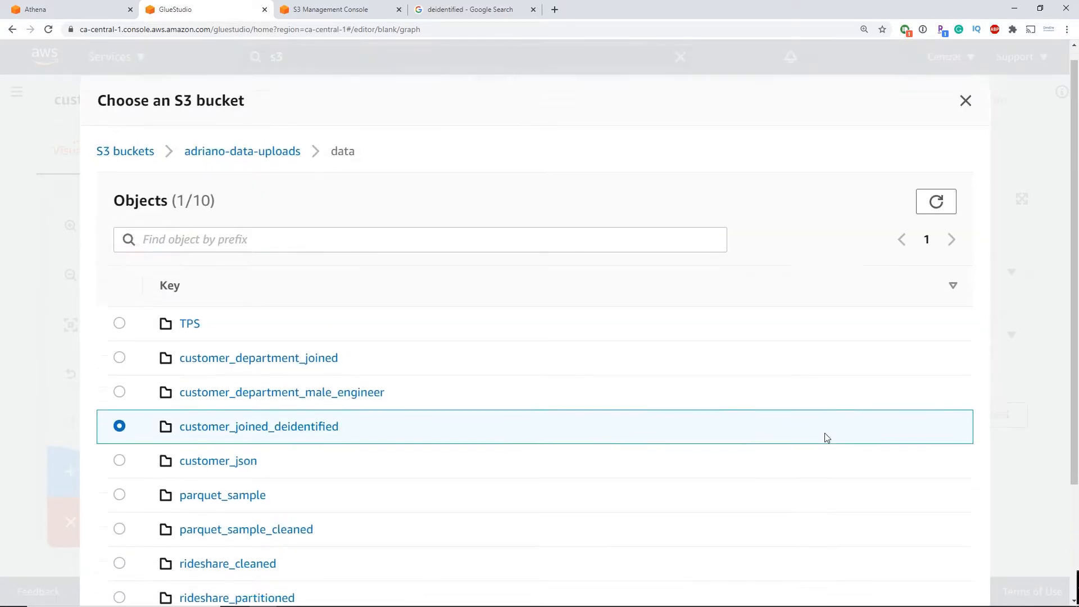
pyautogui.scroll(-3, 823, 435)
pyautogui.click(927, 532)
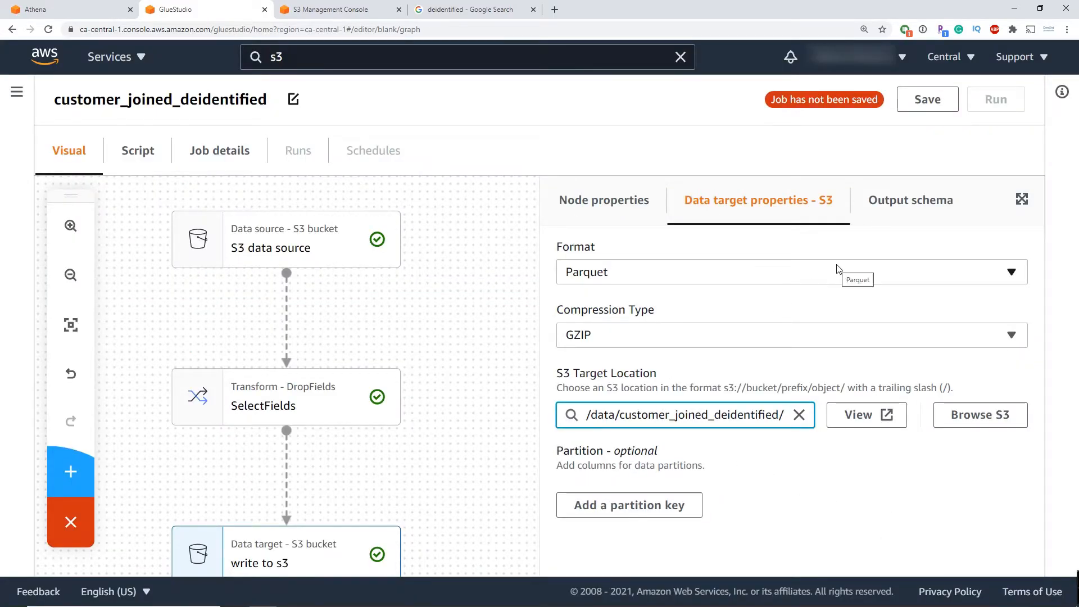
# Check the S3 target's output schema and review the generated script, including its DropFields call.
pyautogui.click(855, 206)
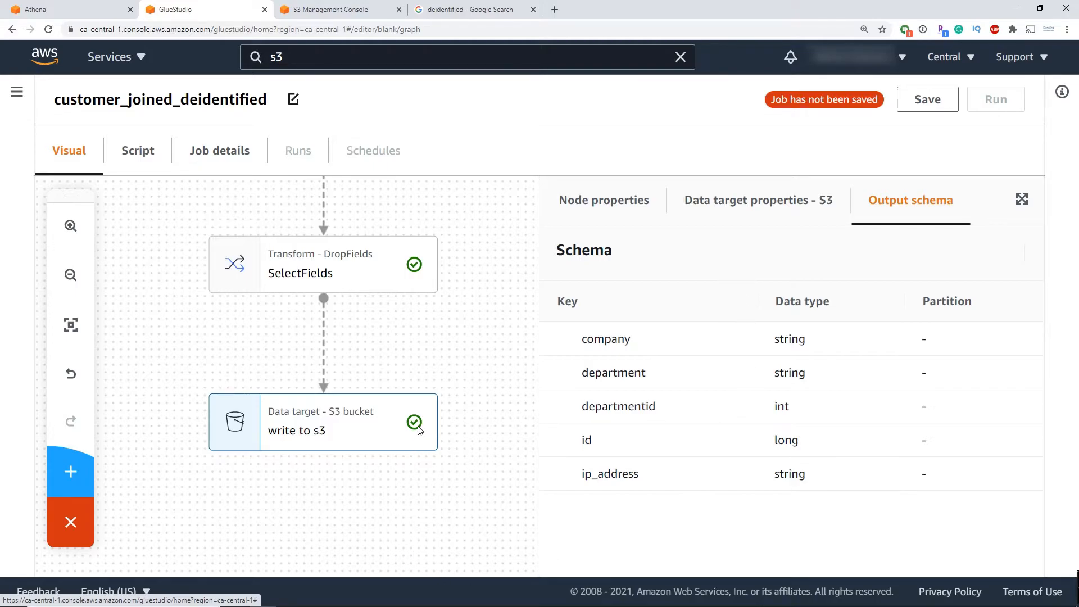
pyautogui.click(140, 161)
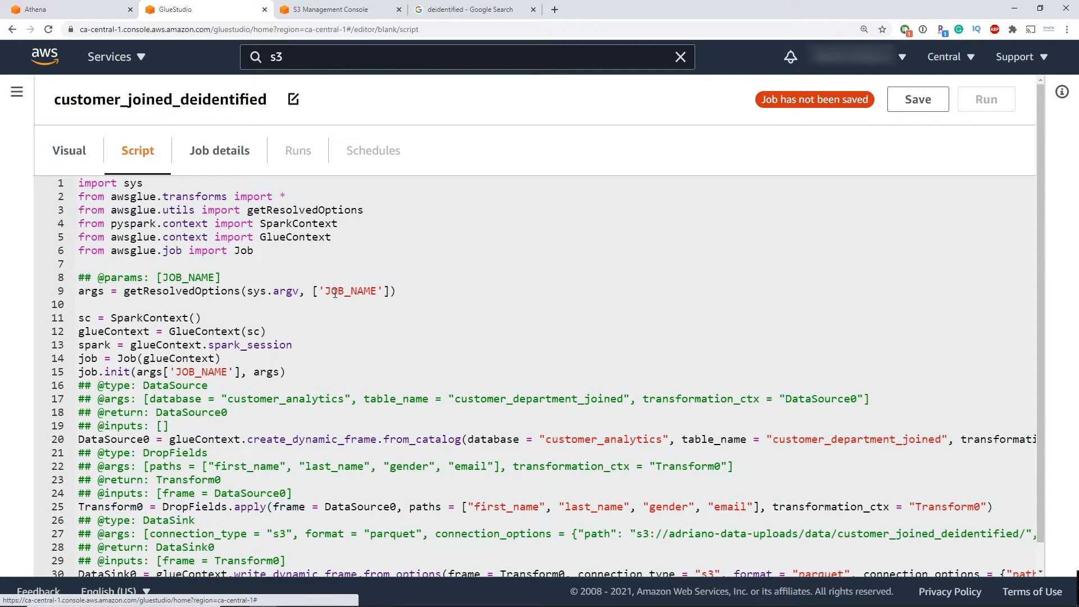
pyautogui.scroll(-1, 403, 331)
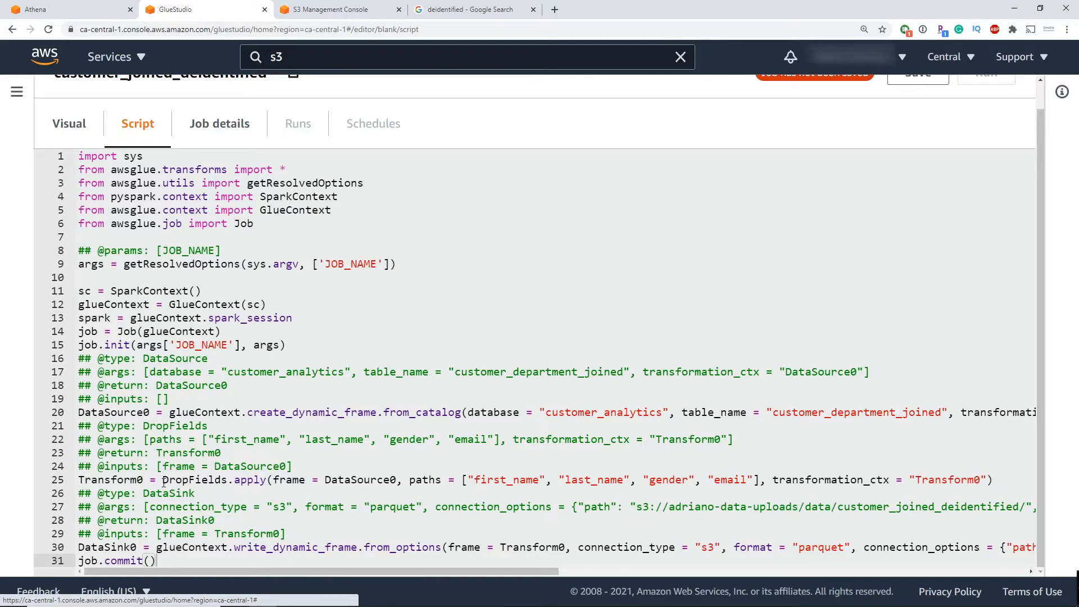
pyautogui.moveTo(162, 482); pyautogui.dragTo(287, 482)
pyautogui.click(288, 482)
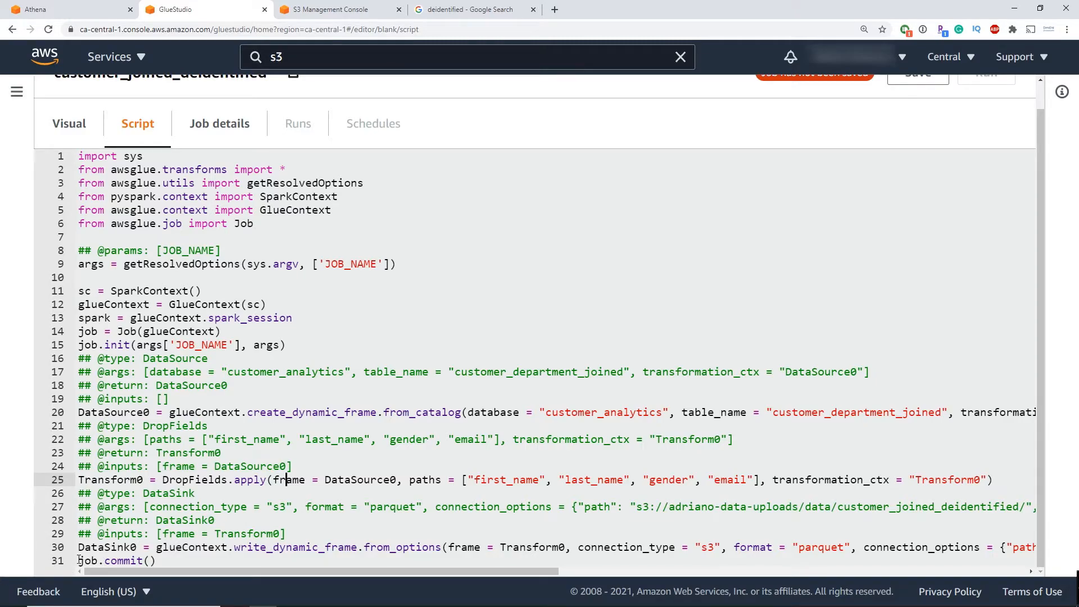
pyautogui.press('F11')
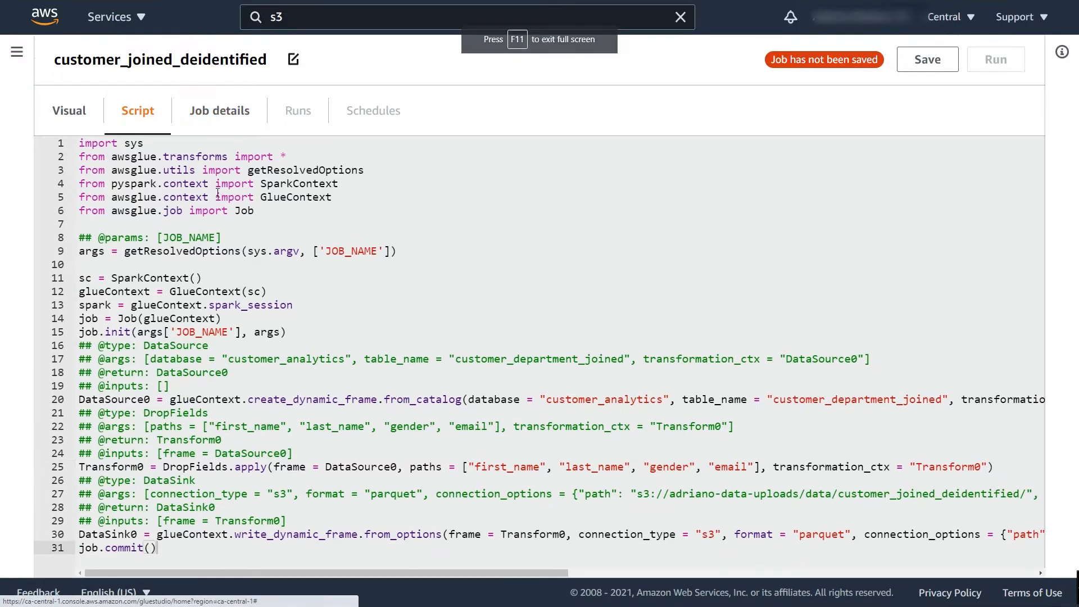
# Assign the AWSGlueServiceRole-GlueCrawlS3Sample IAM role in the job details.
pyautogui.click(207, 113)
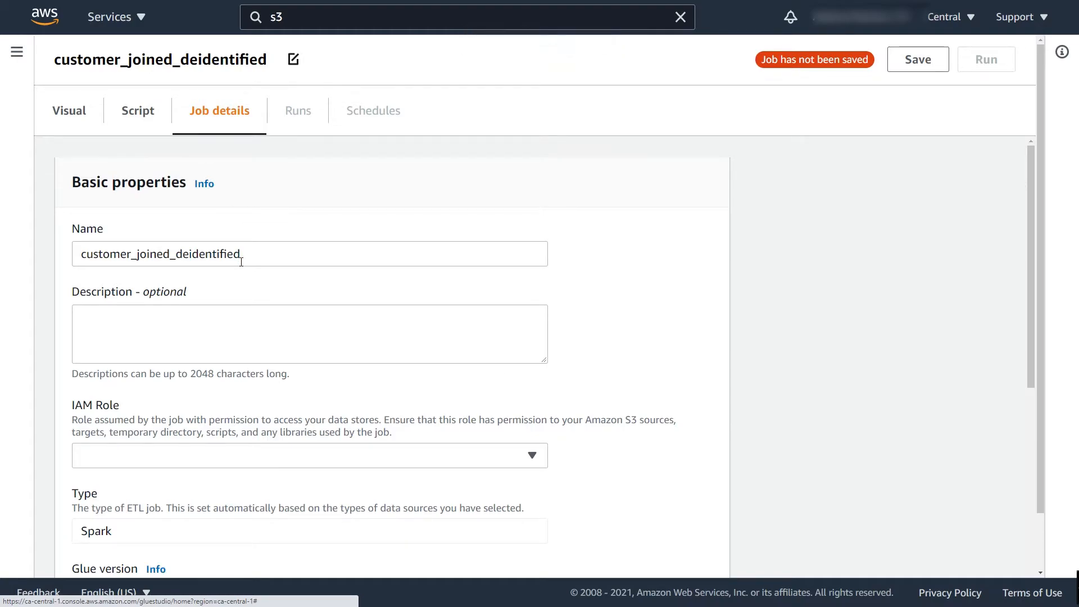
pyautogui.scroll(-3, 189, 324)
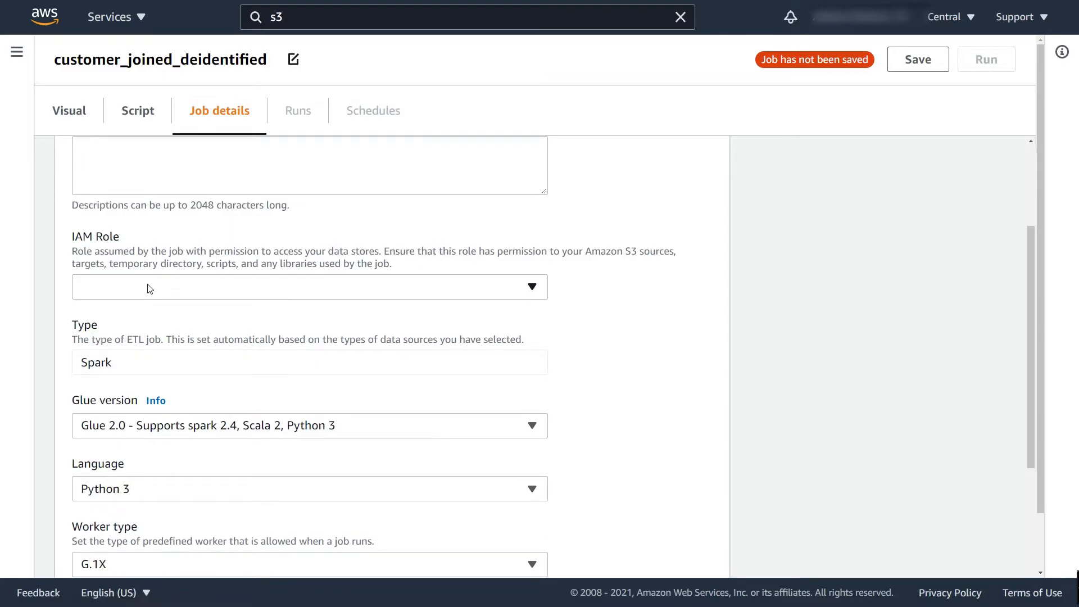
pyautogui.click(156, 295)
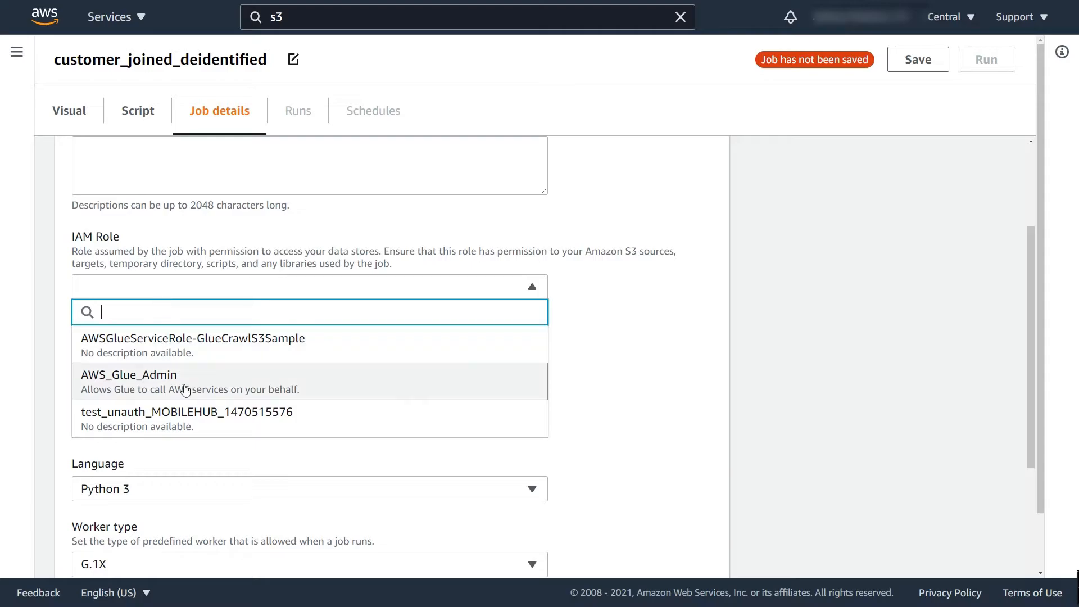
pyautogui.click(186, 344)
# Look over the job's language and worker type options, and set the number of workers to 2.
pyautogui.scroll(-3, 698, 363)
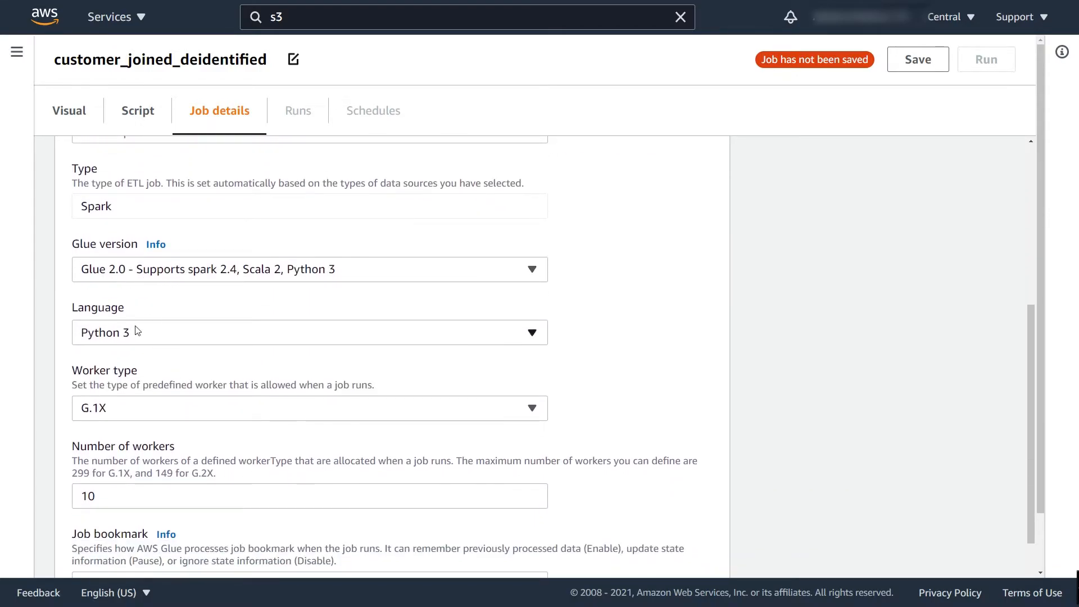
pyautogui.click(119, 343)
pyautogui.click(134, 335)
pyautogui.scroll(-2, 150, 372)
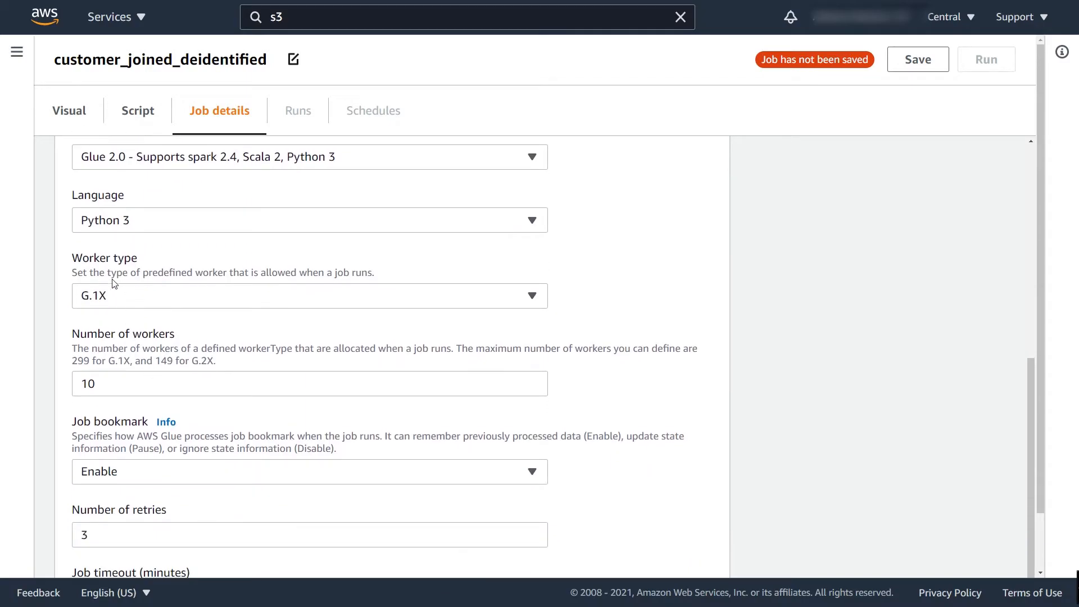
pyautogui.click(133, 305)
pyautogui.click(133, 305)
pyautogui.doubleClick(127, 380)
pyautogui.write('2')
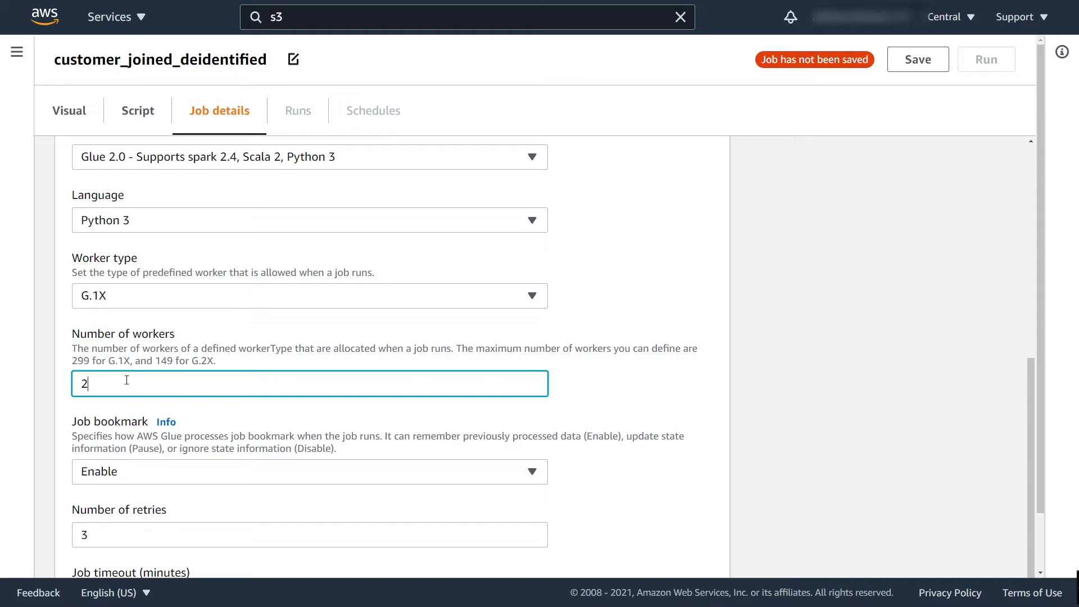
pyautogui.click(681, 429)
# Set the number of retries to 0 and the job timeout to 5 minutes, and save the job.
pyautogui.scroll(-1, 113, 434)
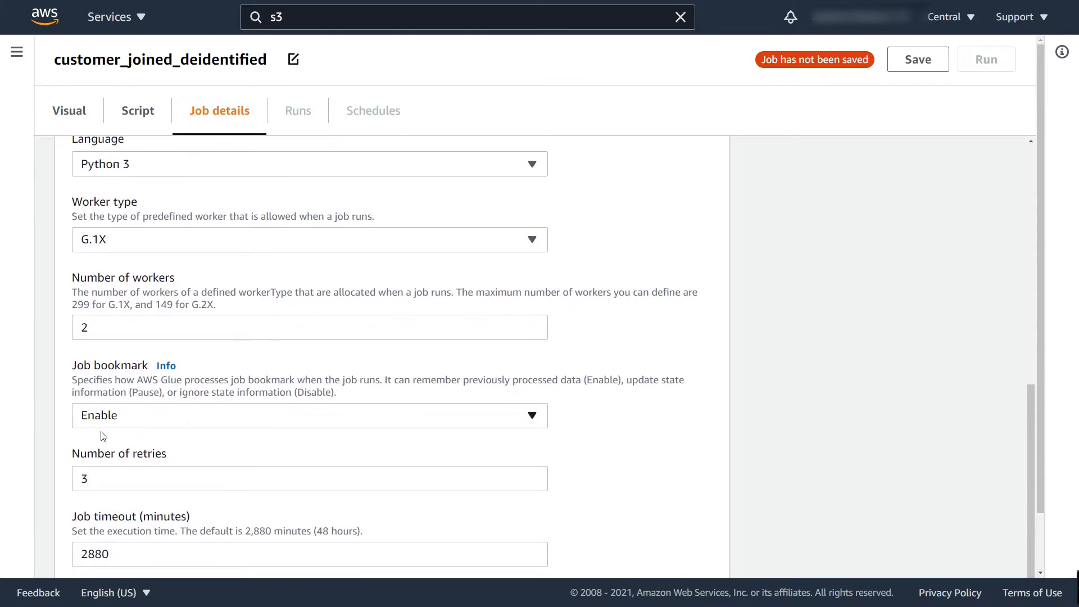
pyautogui.scroll(-1, 198, 414)
pyautogui.doubleClick(134, 458)
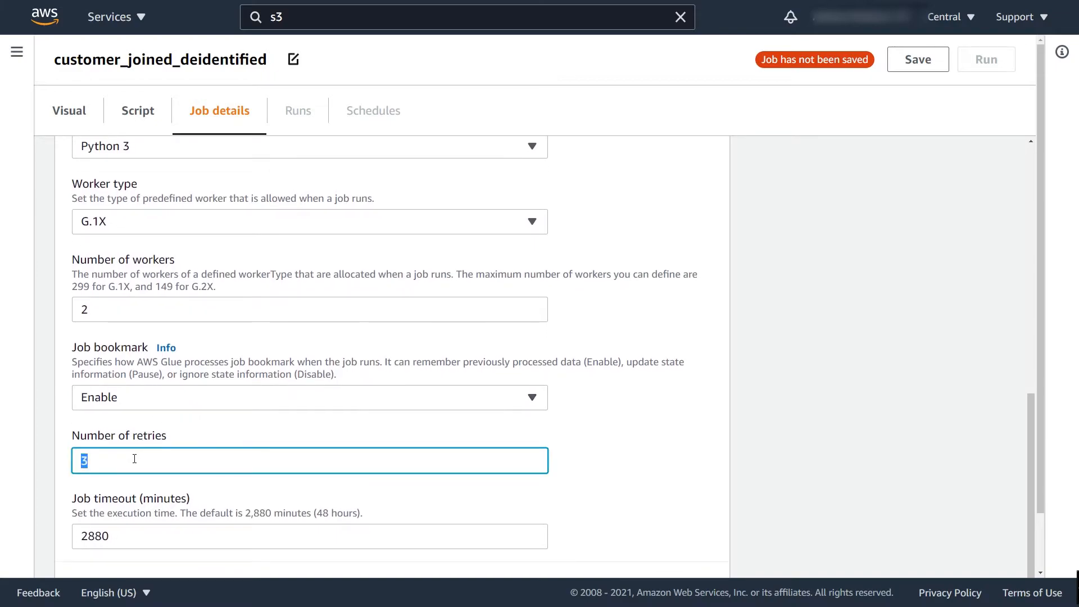
pyautogui.press('BackSpace')
pyautogui.write('0')
pyautogui.doubleClick(188, 548)
pyautogui.write('5')
pyautogui.click(770, 362)
pyautogui.scroll(10, 841, 228)
pyautogui.click(891, 70)
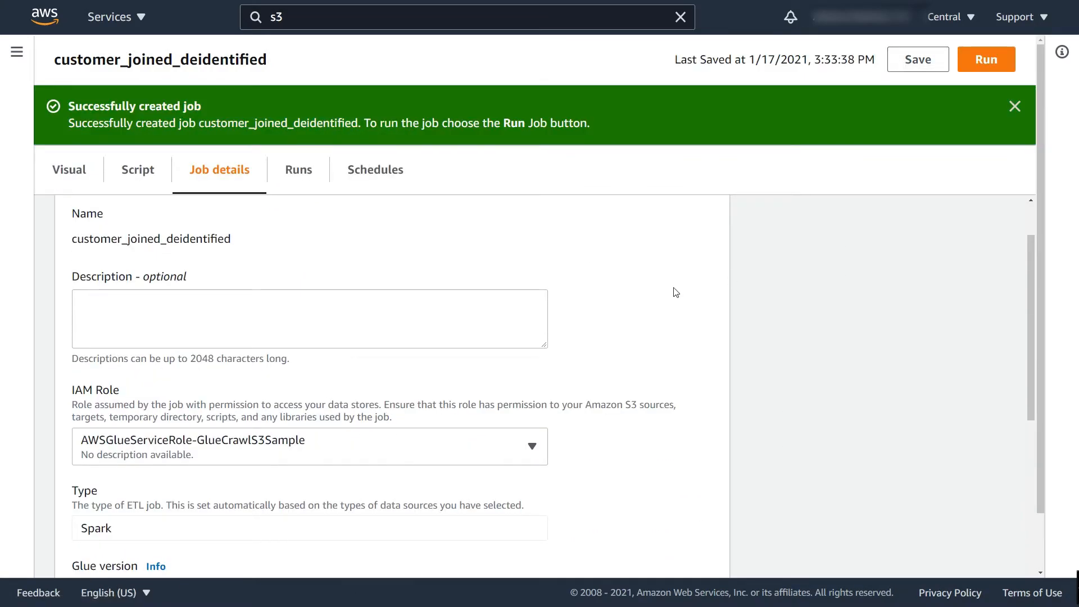
# Run the customer_joined_deidentified job and monitor its recent run details until it finishes.
pyautogui.click(299, 171)
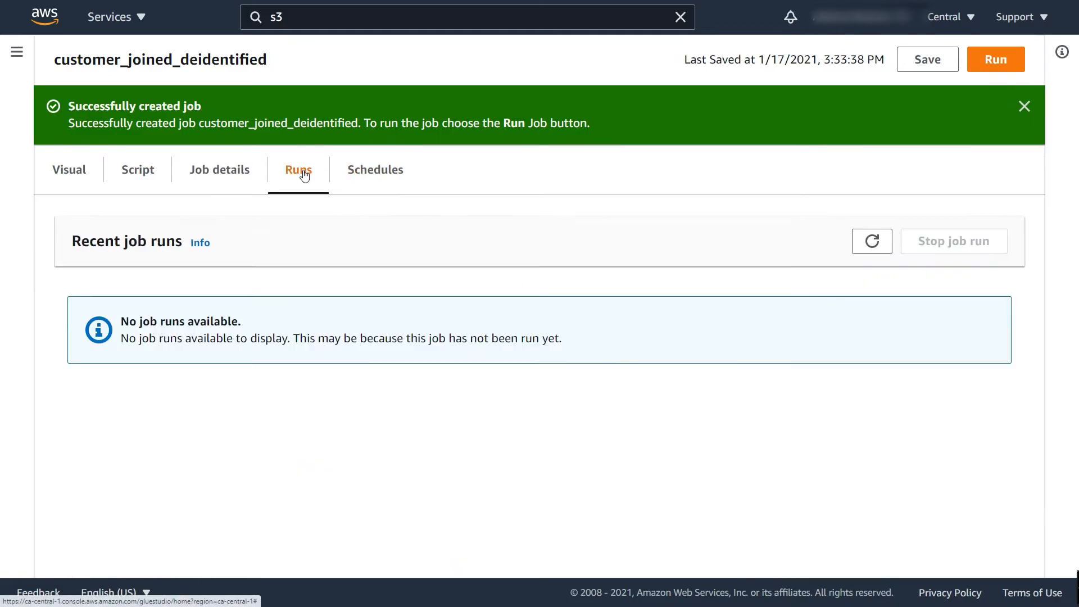
pyautogui.click(243, 184)
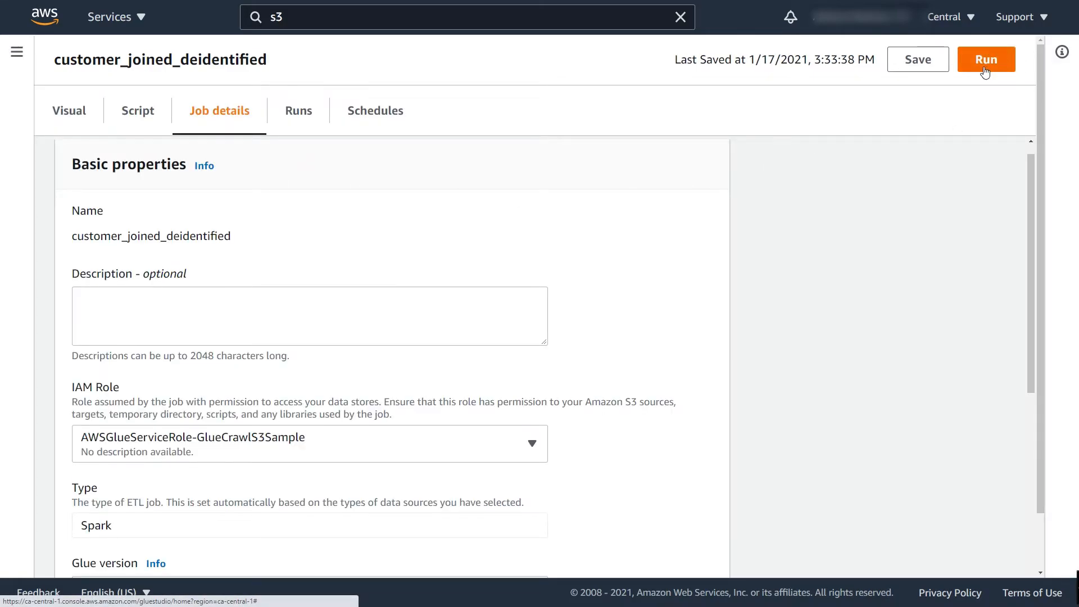
pyautogui.click(984, 72)
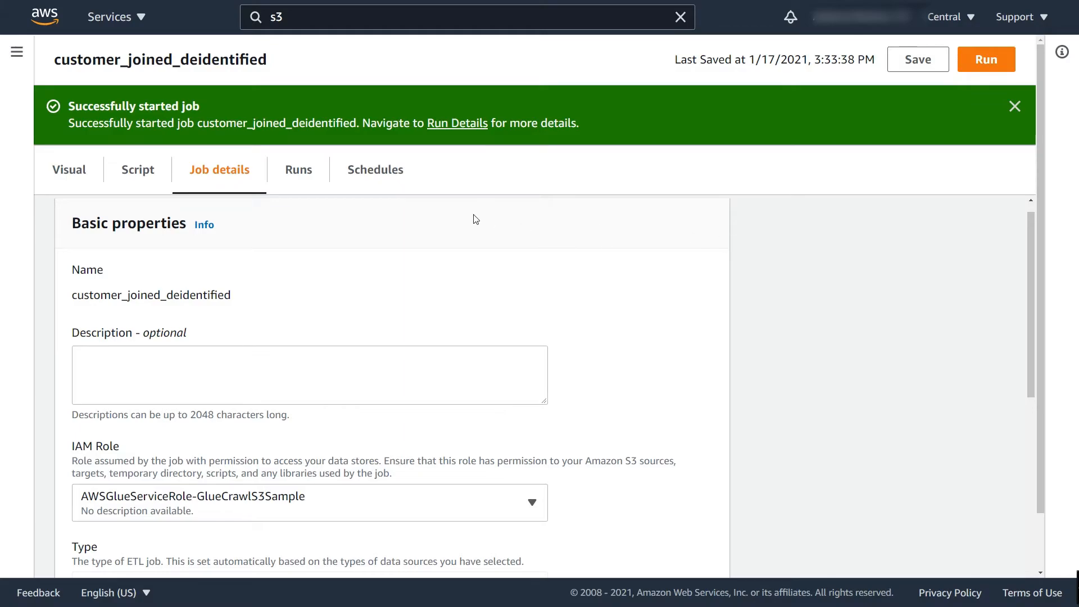
pyautogui.click(296, 177)
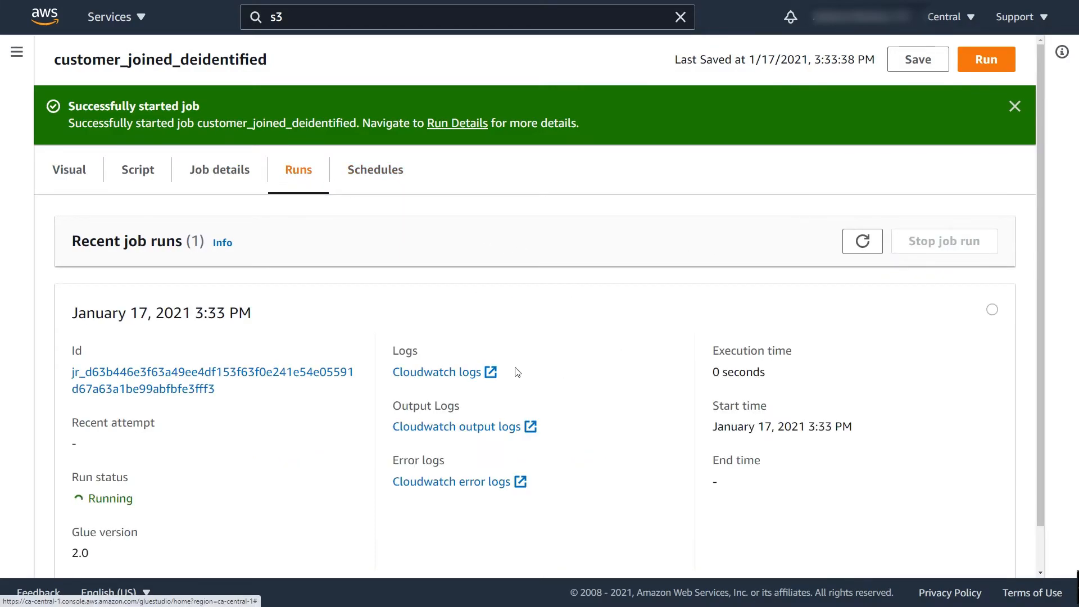
pyautogui.scroll(-1, 530, 370)
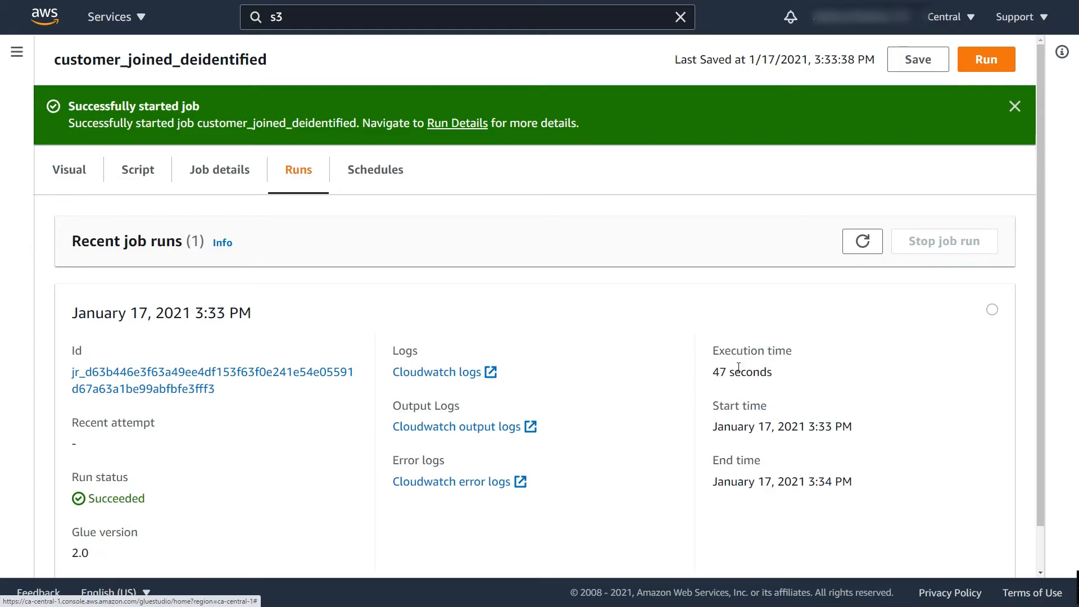
pyautogui.scroll(-1, 737, 366)
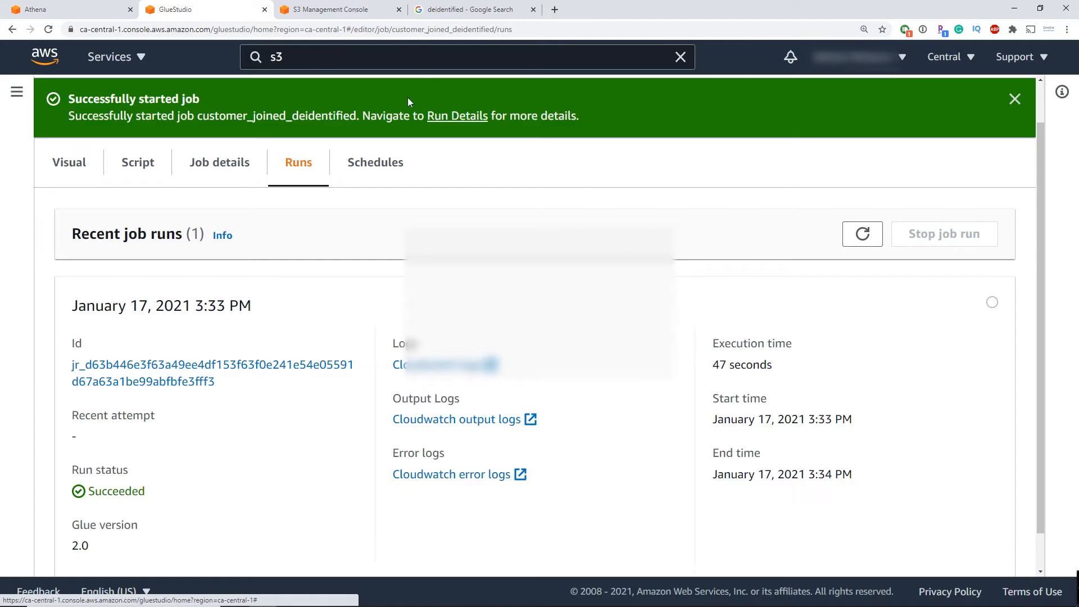
# Switch to Athena, review the prepared CREATE EXTERNAL TABLE statement for customer_analytics.customer_joined_deidentified with its columns and S3 location, and run it.
pyautogui.click(26, 10)
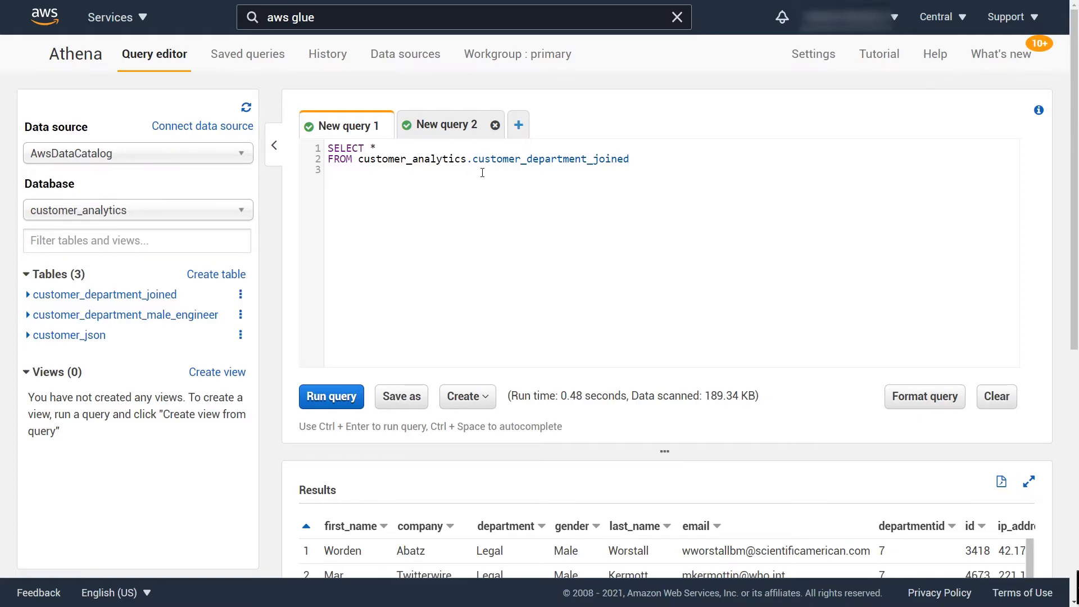
pyautogui.click(441, 126)
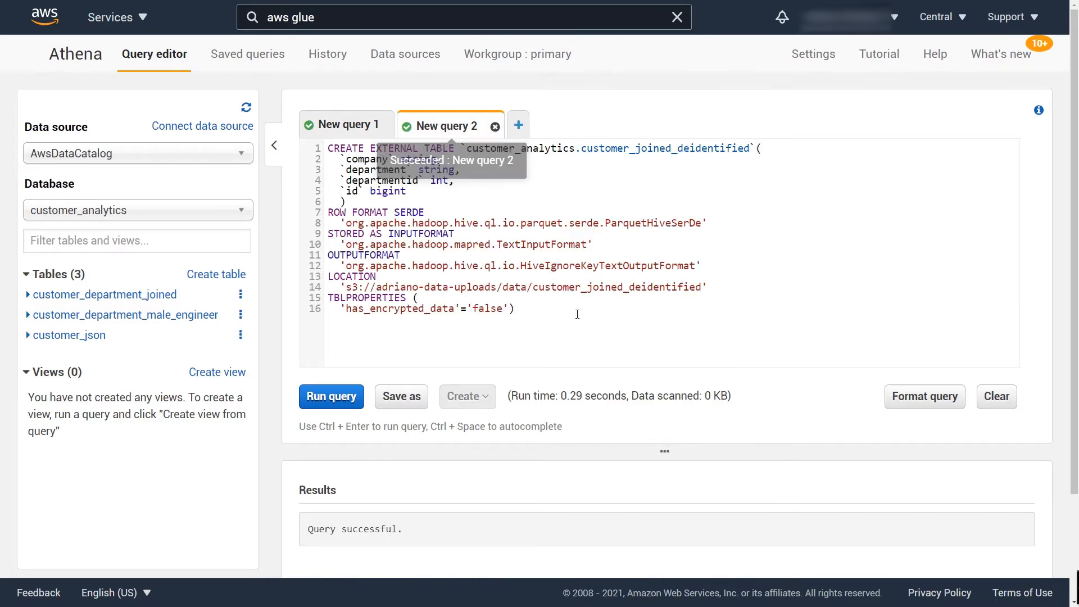
pyautogui.moveTo(329, 148); pyautogui.dragTo(431, 192)
pyautogui.click(353, 168)
pyautogui.click(431, 193)
pyautogui.moveTo(330, 286); pyautogui.dragTo(674, 286)
pyautogui.click(675, 287)
pyautogui.click(339, 405)
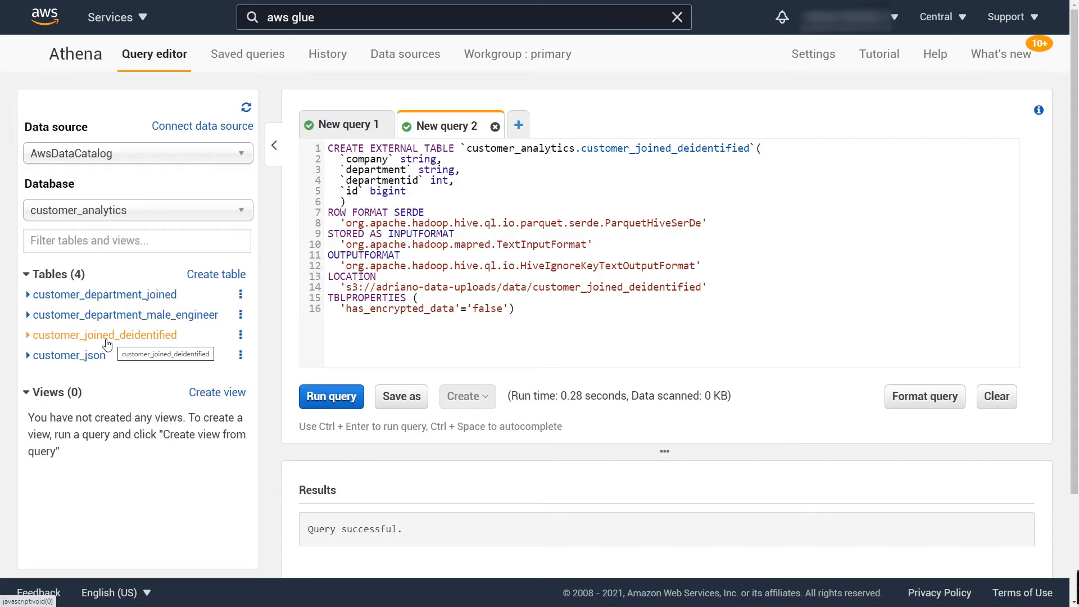
# In a new query, run "select * from customer_analytics.customer_joined_deidentified" and look through the returned rows.
pyautogui.click(518, 126)
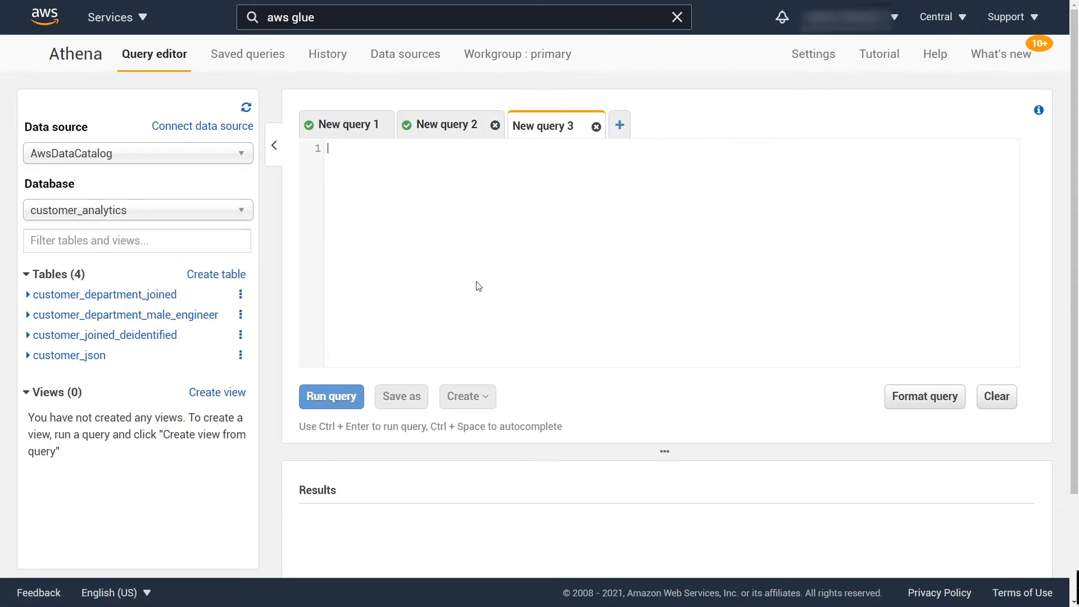
pyautogui.write('s')
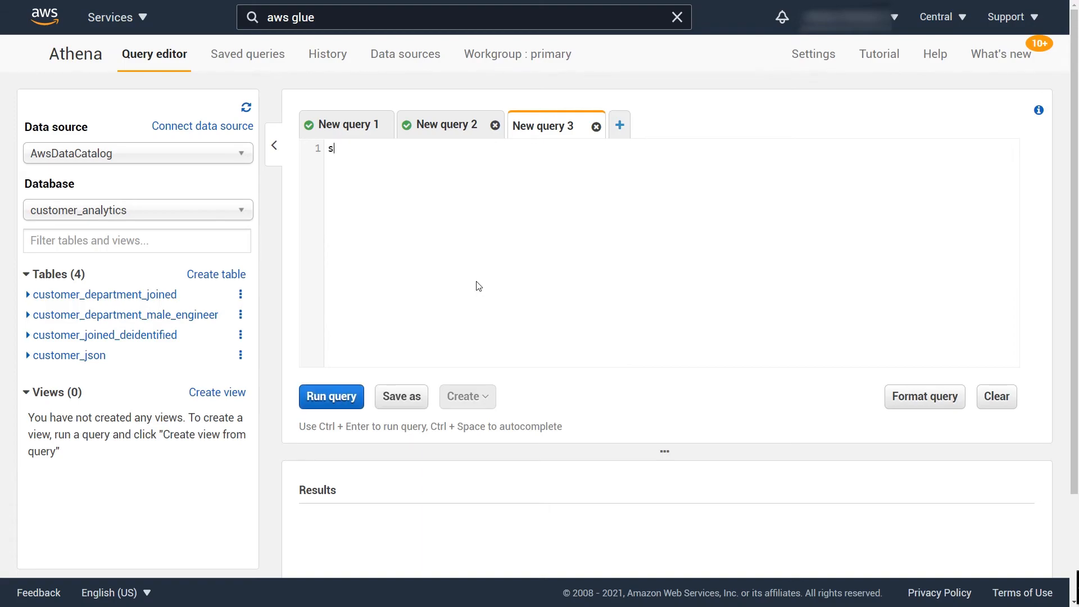
pyautogui.write('elect * from customer_analytics.customer_joi')
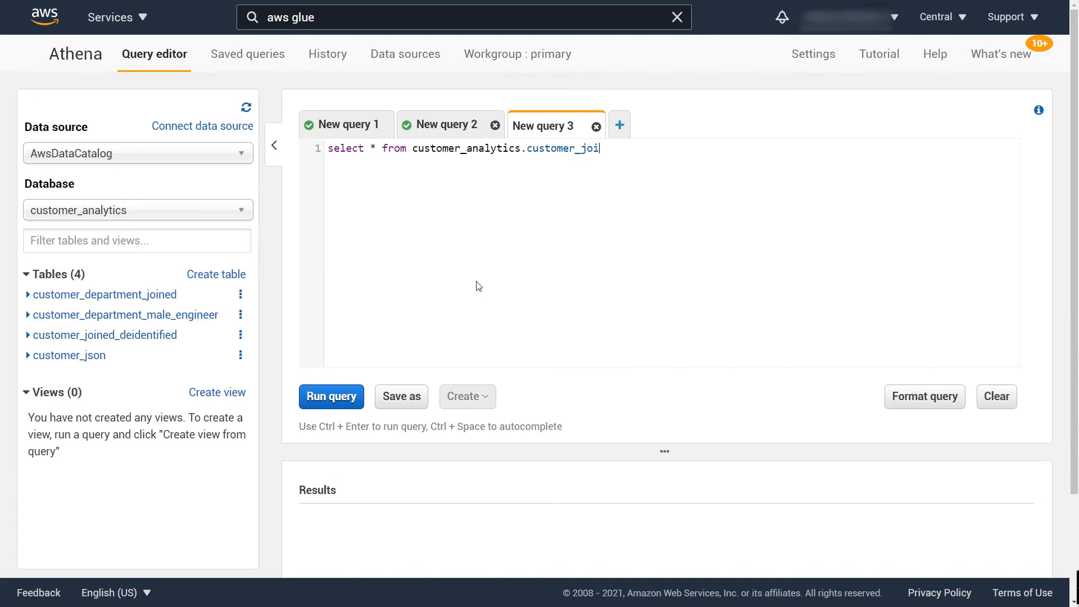
pyautogui.write('ned_deidentified')
pyautogui.click(347, 395)
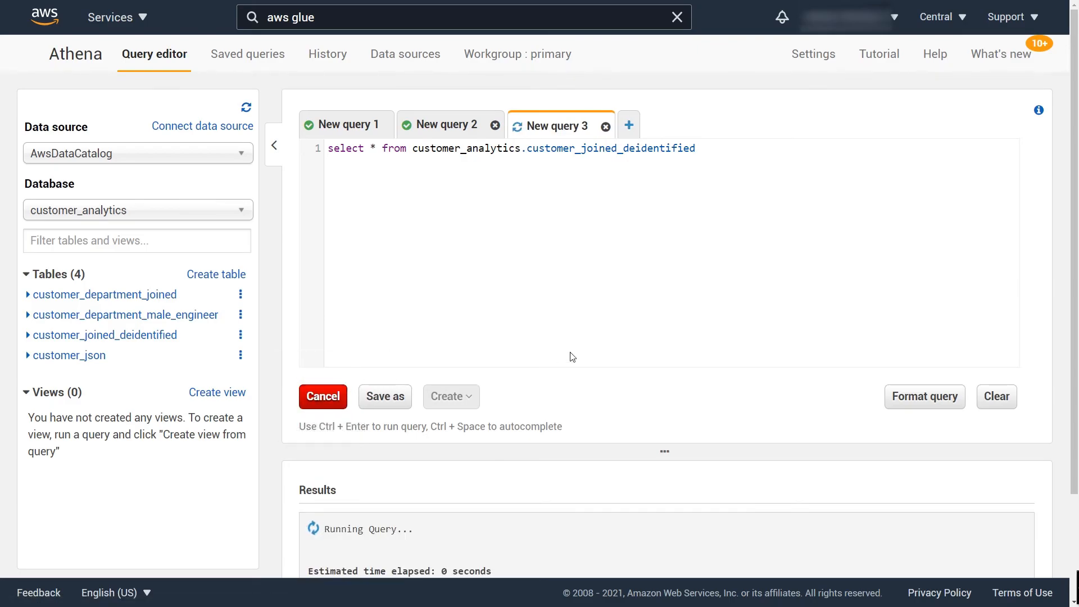
pyautogui.scroll(-3, 631, 345)
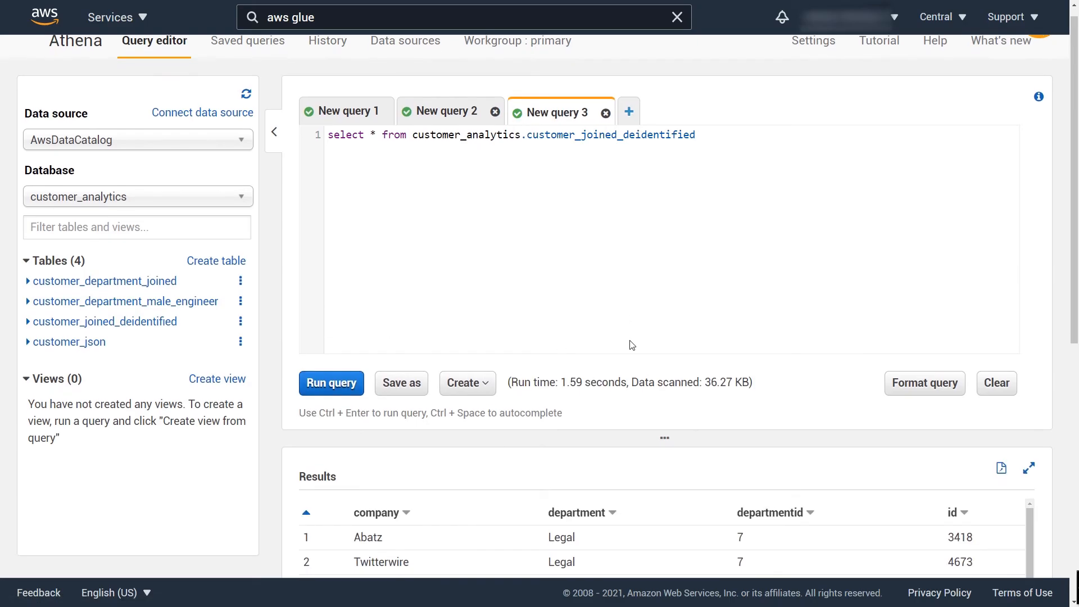
pyautogui.scroll(-1, 630, 345)
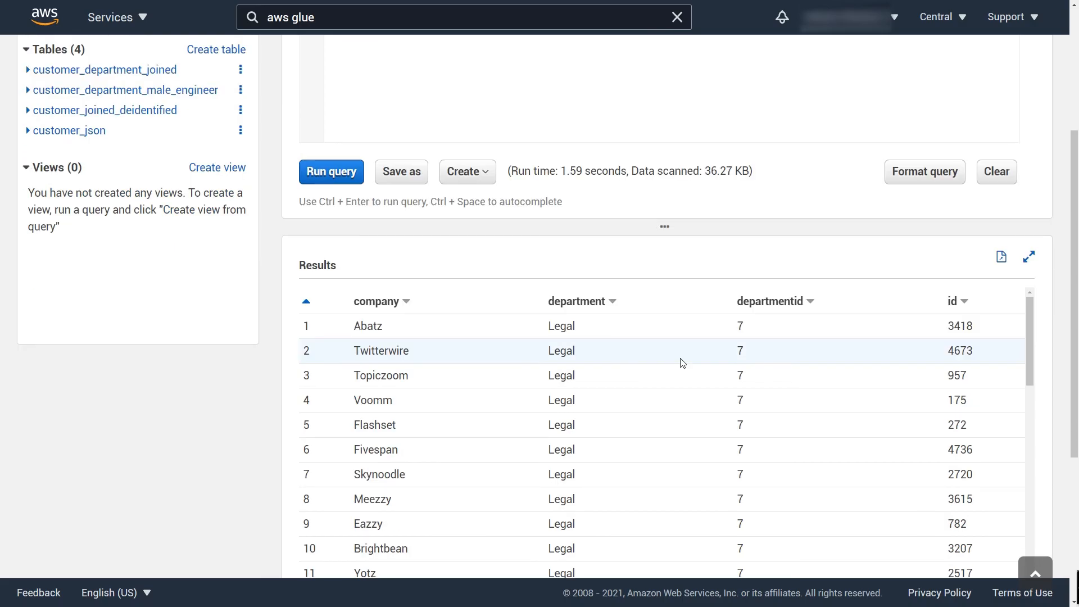